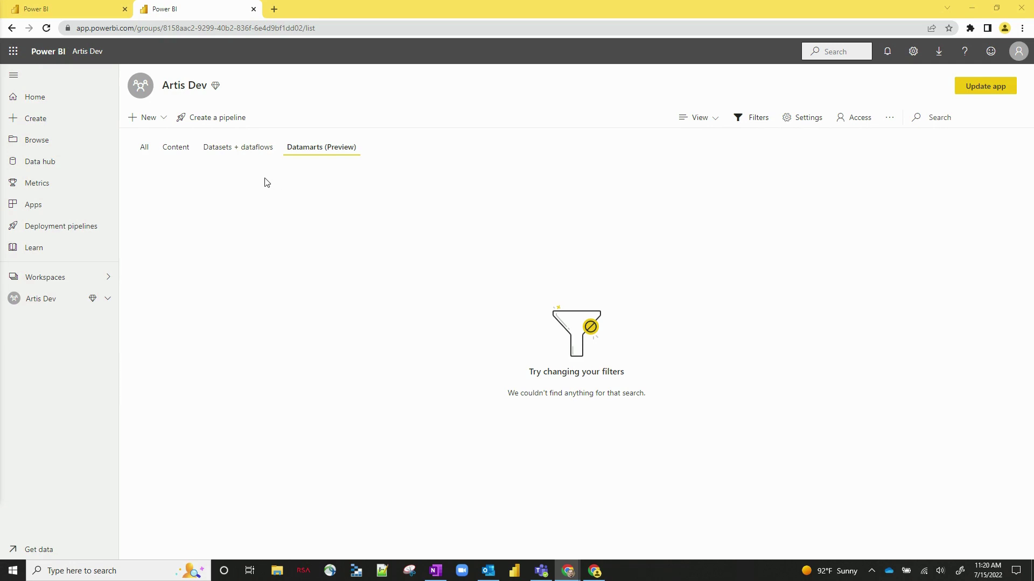
Verify Create Datamarts is enabled in the Admin portal, then return to the Artis Dev New item list.
left_click(166, 121)
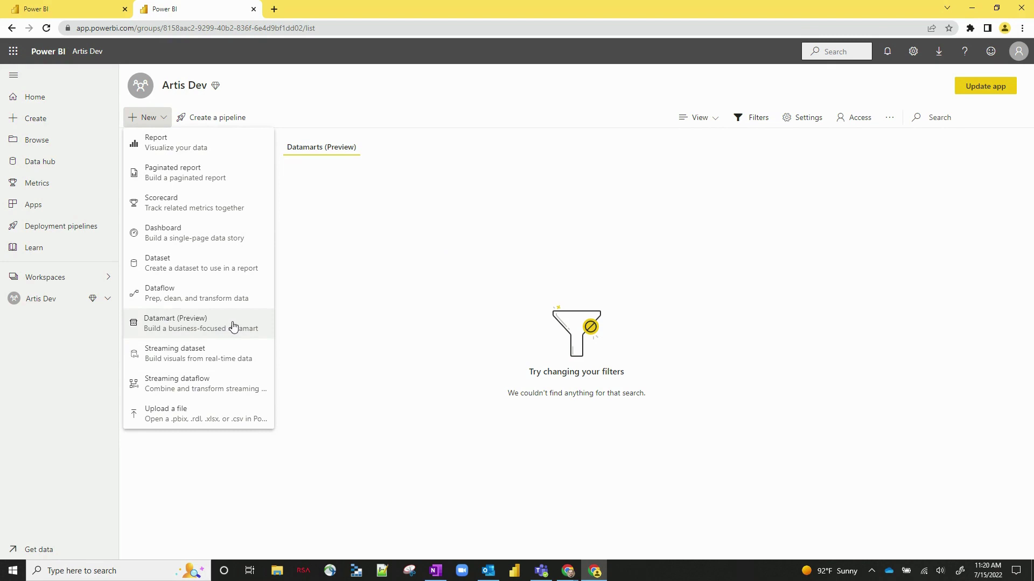
left_click(92, 8)
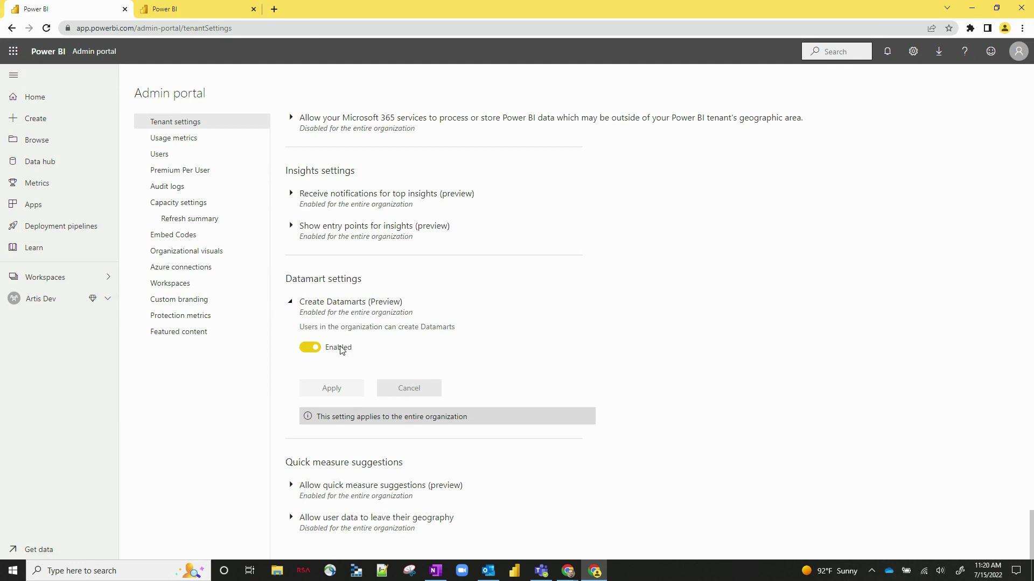
left_click(158, 8)
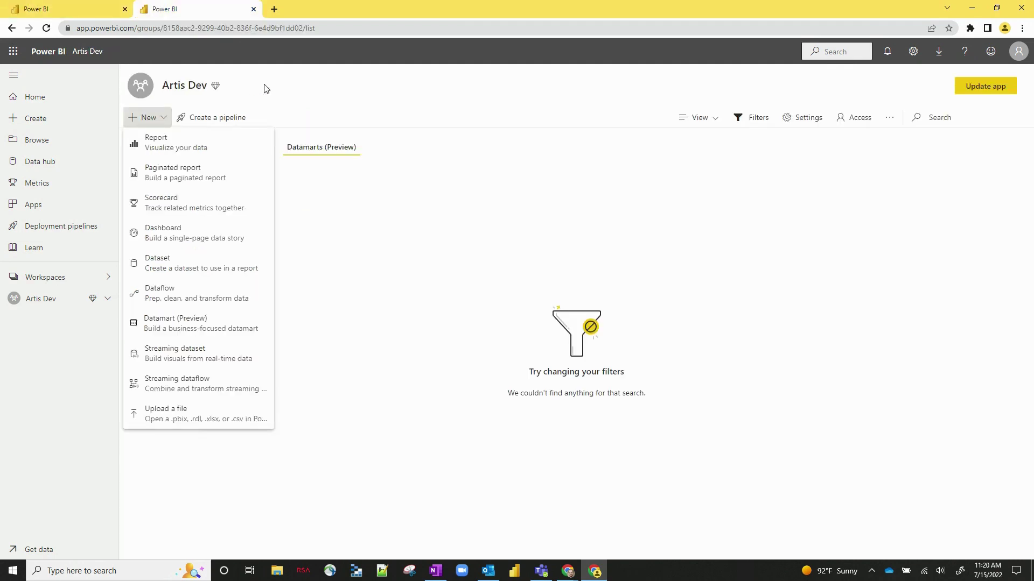
Choose Datamart (Preview) to create an untitled datamart in Artis Dev.
left_click(201, 323)
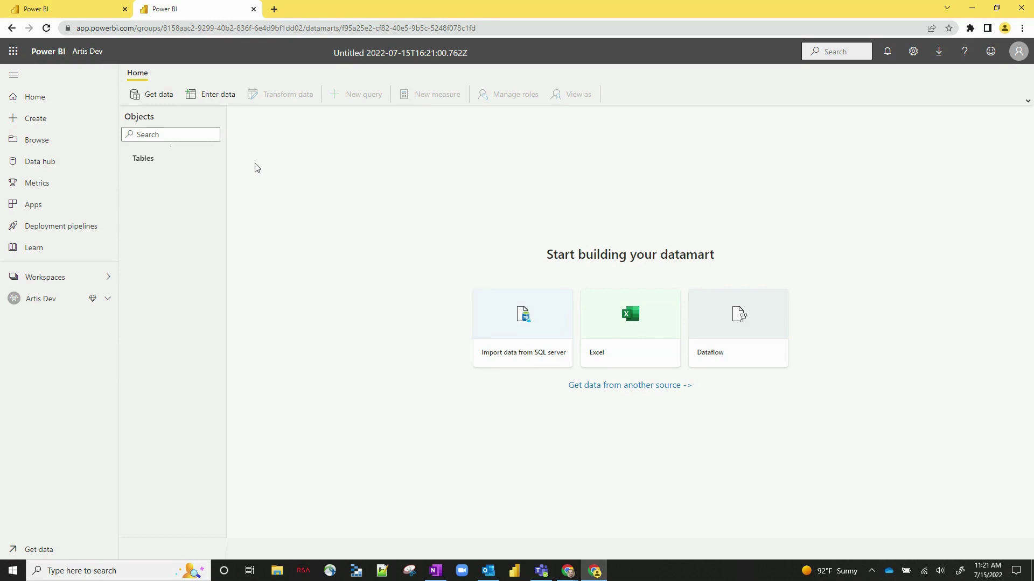
Connect the datamart to a SQL Server database through Get data.
left_click(151, 96)
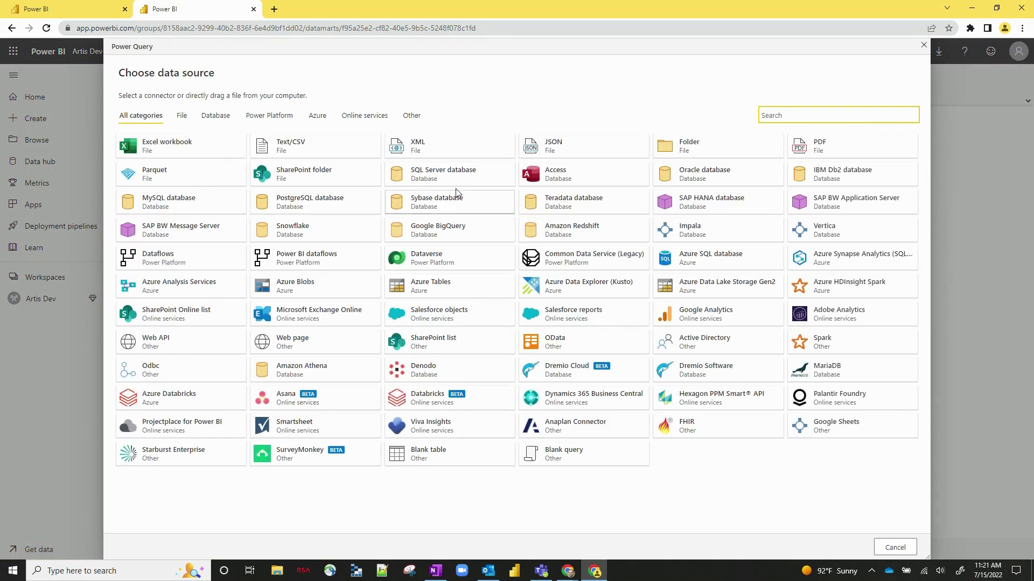
left_click(448, 174)
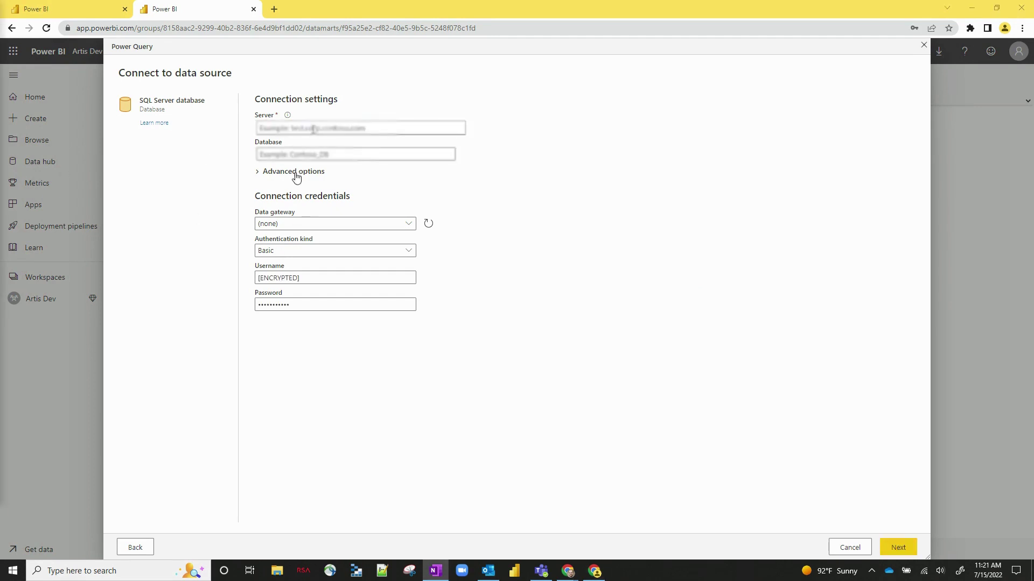
left_click(889, 549)
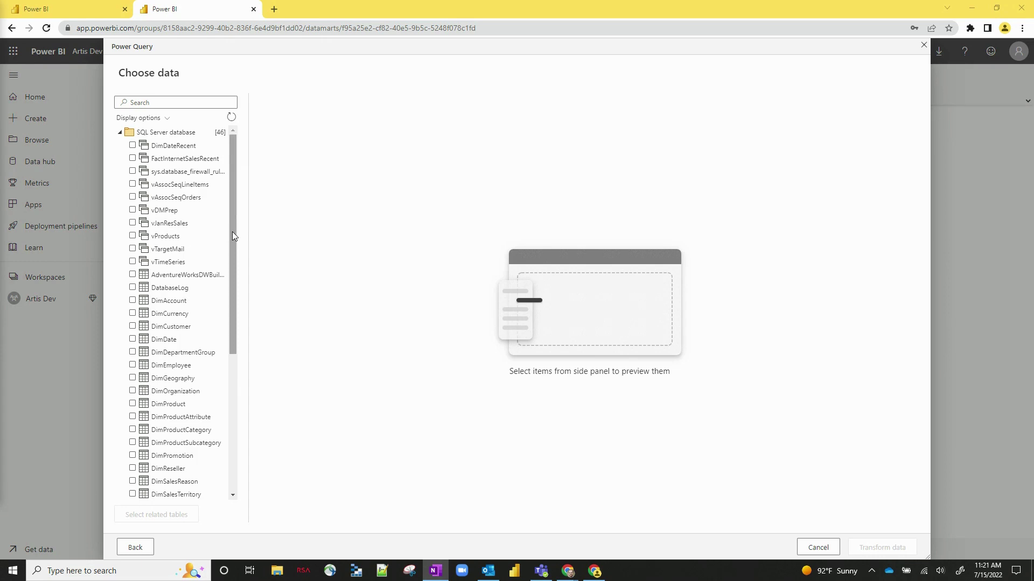
Select the DimAccount and FactInternetSales tables and continue to load them.
left_click_drag(231, 231, 235, 251)
left_click(148, 281)
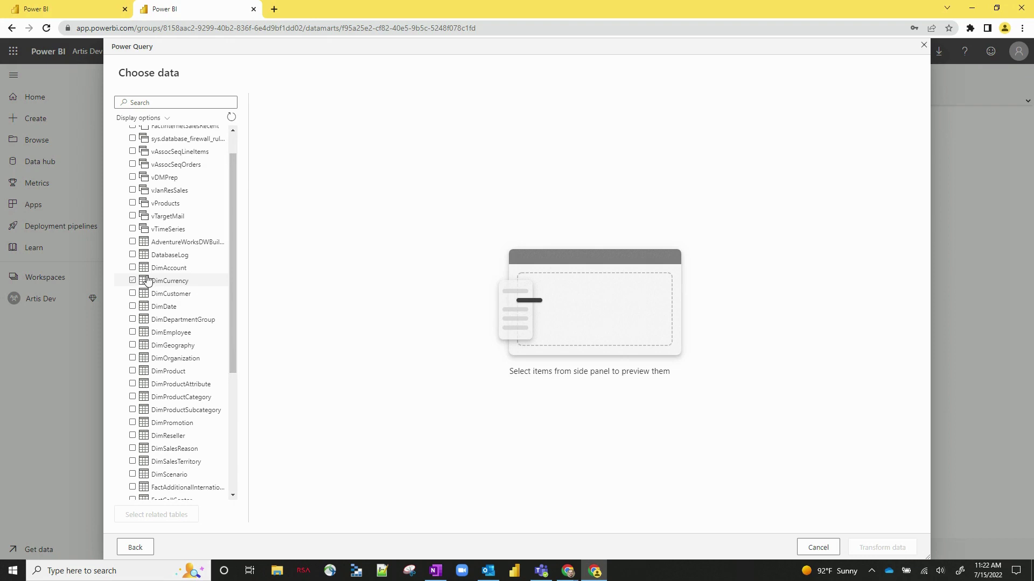
left_click(133, 268)
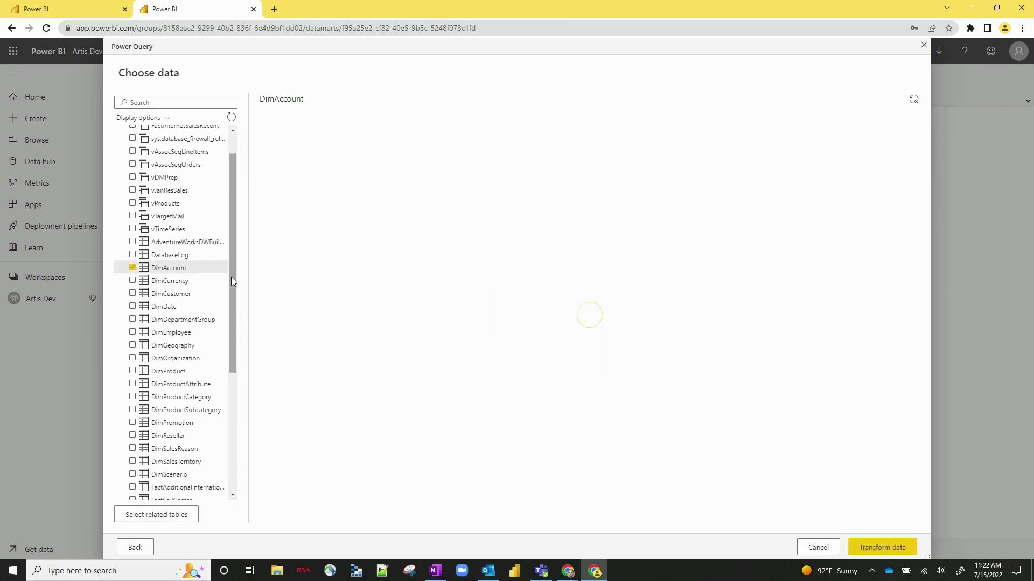
left_click_drag(232, 278, 232, 384)
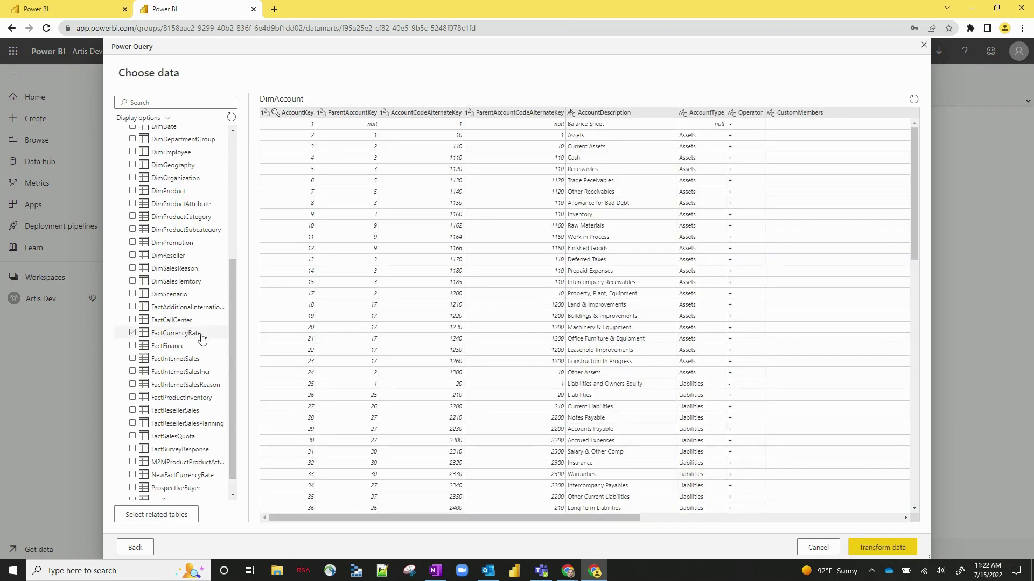
left_click(133, 359)
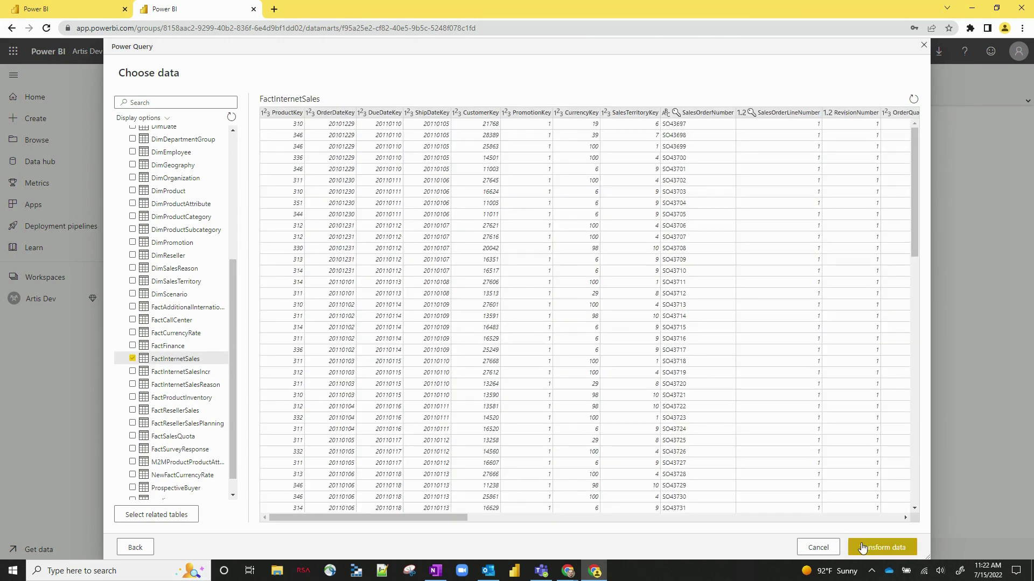
left_click(862, 547)
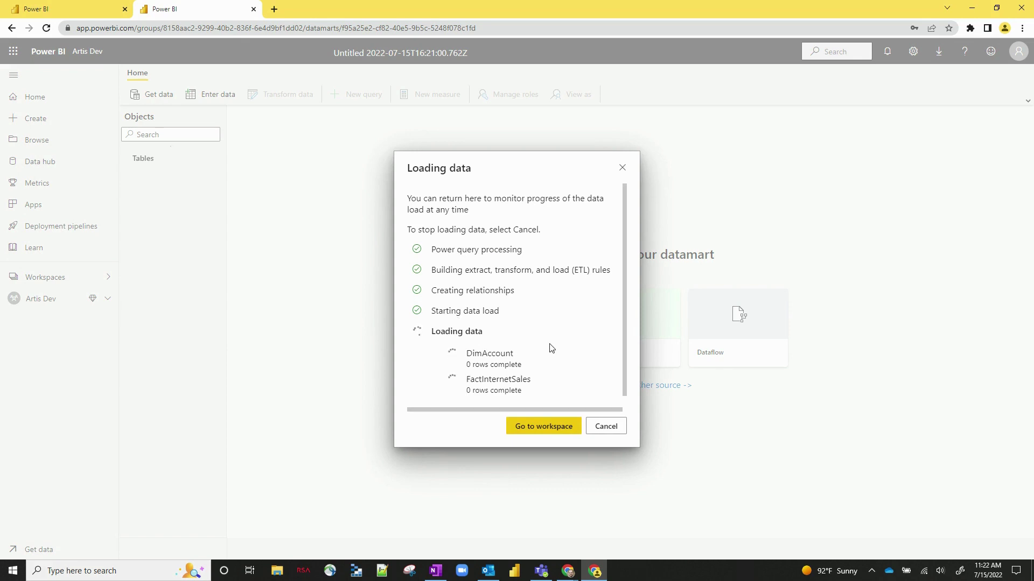
Save the DimAccount and FactInternetSales queries and go back to the workspace while they load.
left_click_drag(628, 343, 637, 370)
left_click(582, 377)
left_click(532, 429)
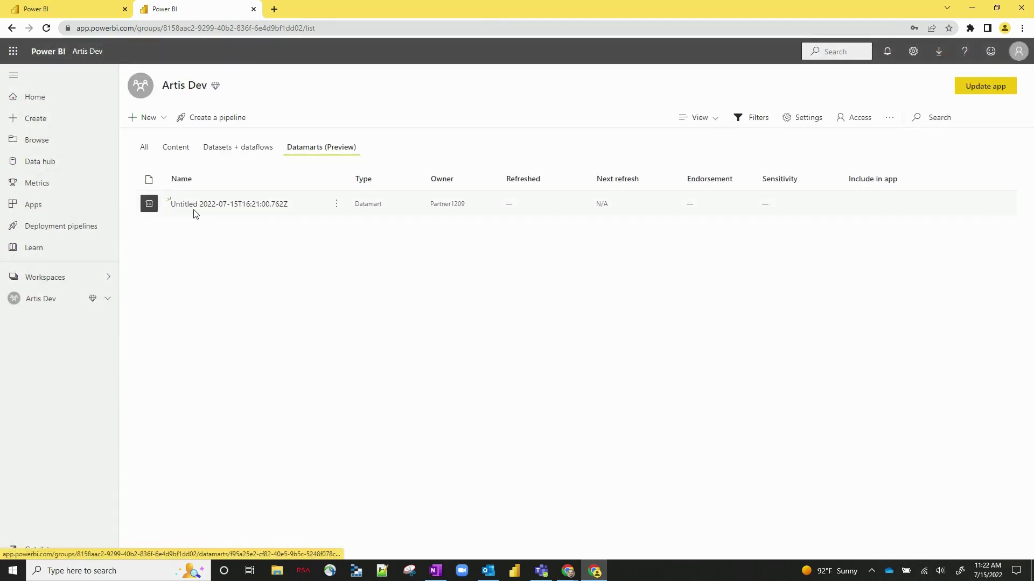
Rename the untitled datamart to 'Test Datamart 2' from its options menu.
left_click(337, 204)
left_click(343, 300)
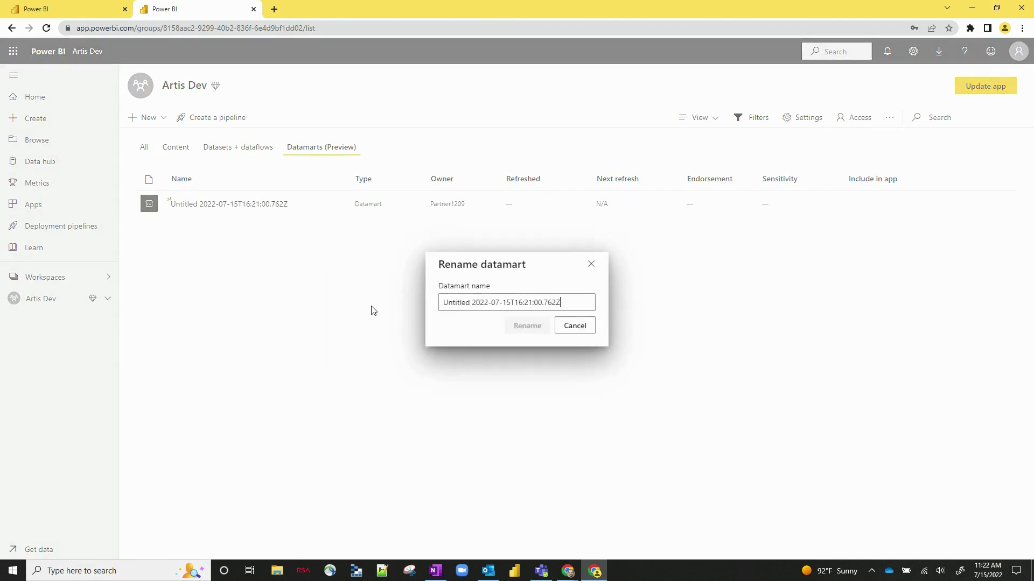
triple_click(497, 306)
type("Tes")
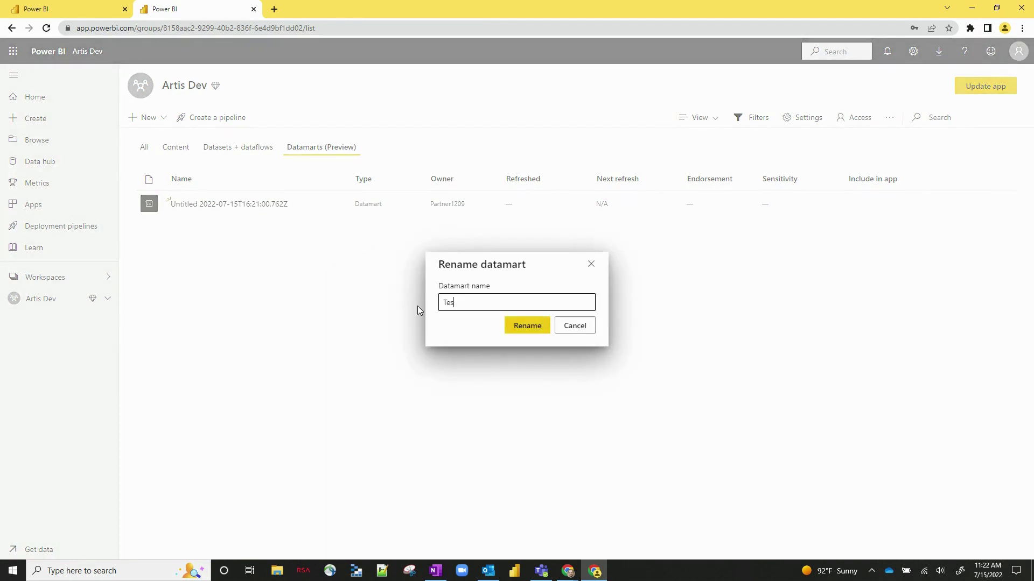
type("t Datamart 2")
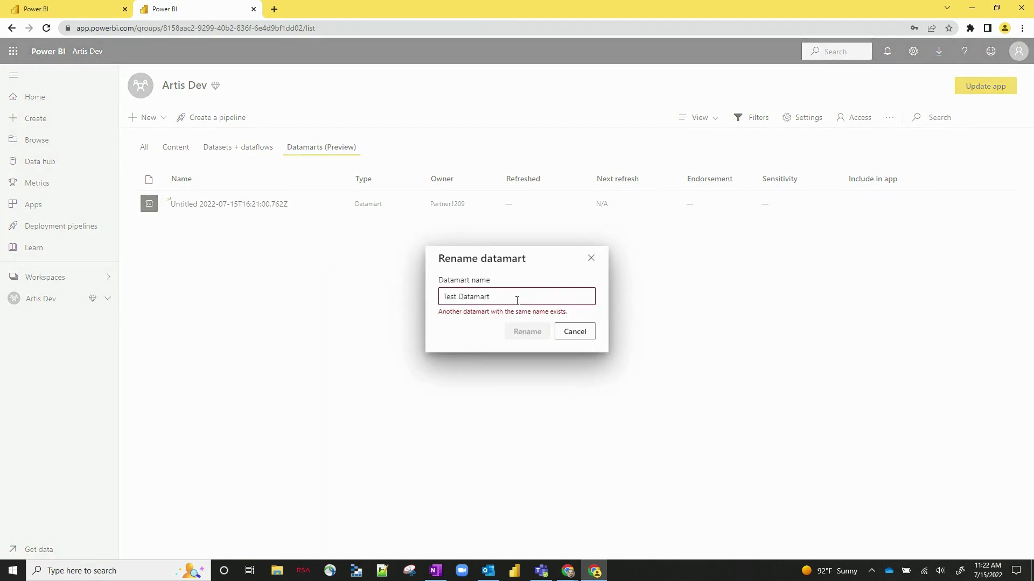
left_click(526, 325)
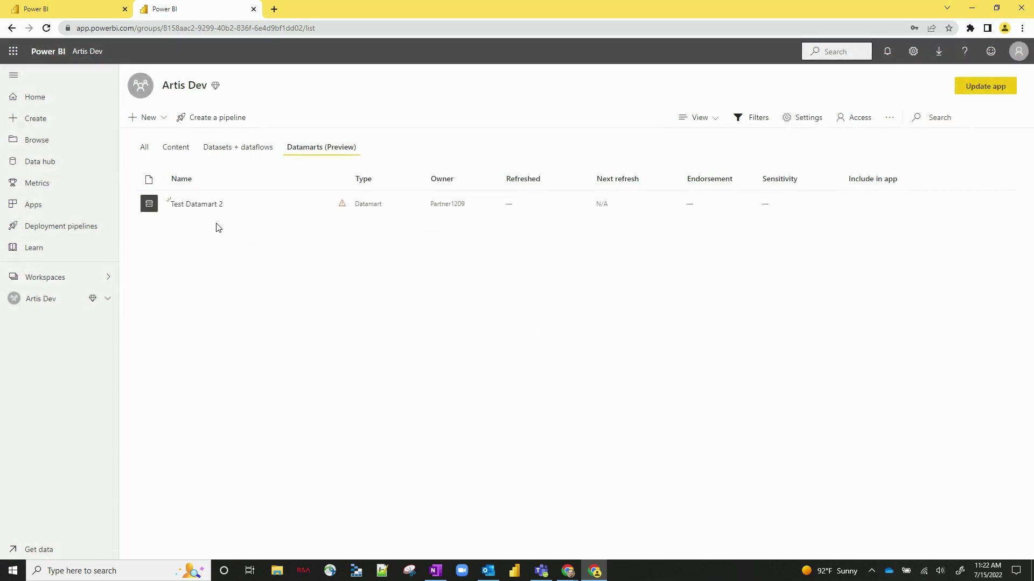
Open Test Datamart 2, dismiss the unexpected error, and expand FactInternetSales' columns.
left_click(192, 208)
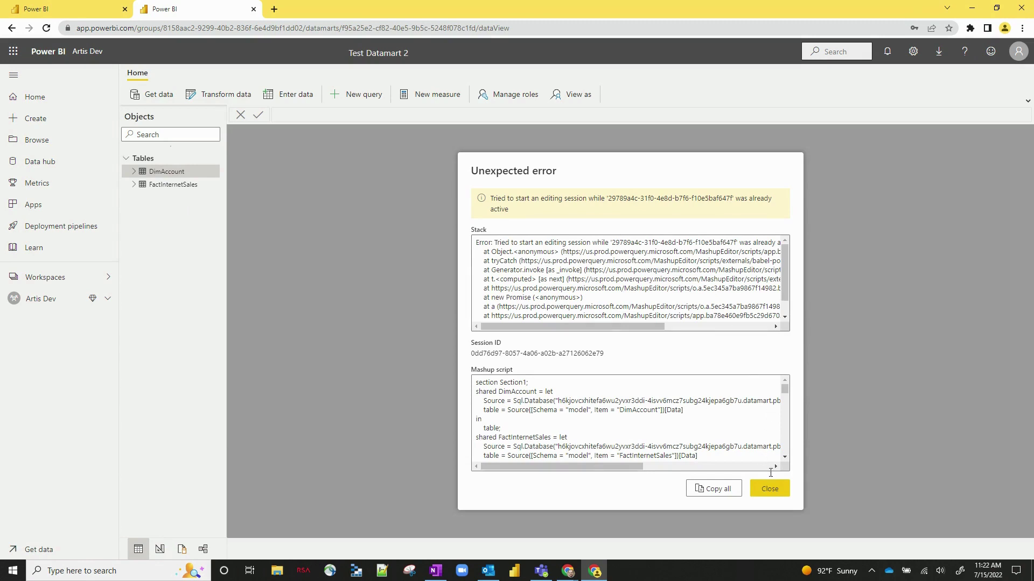
left_click(775, 487)
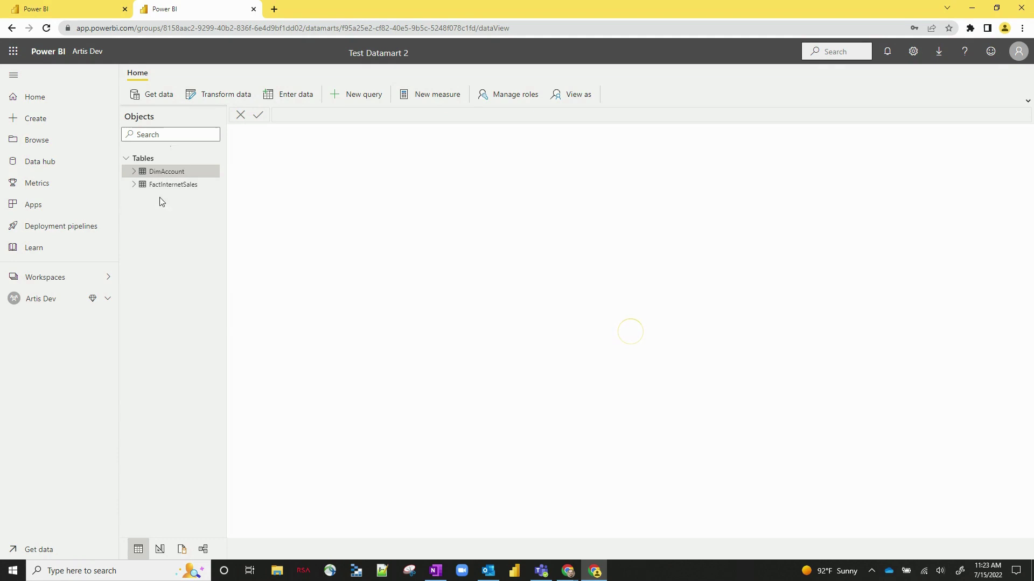
left_click(133, 184)
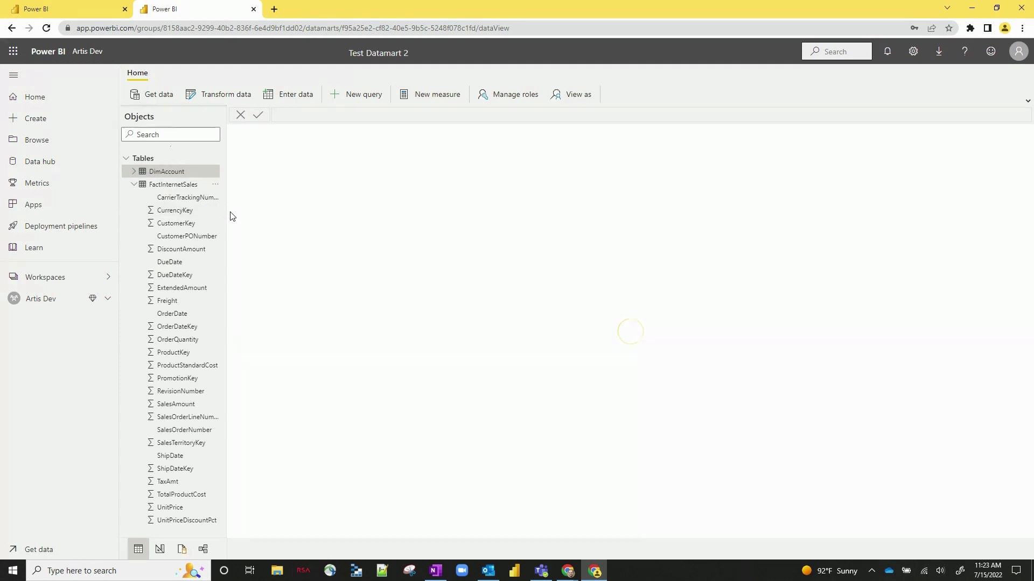
Add a Sum of sales measure defined as SUM(FactInternetSales[TotalProductCost]).
right_click(189, 198)
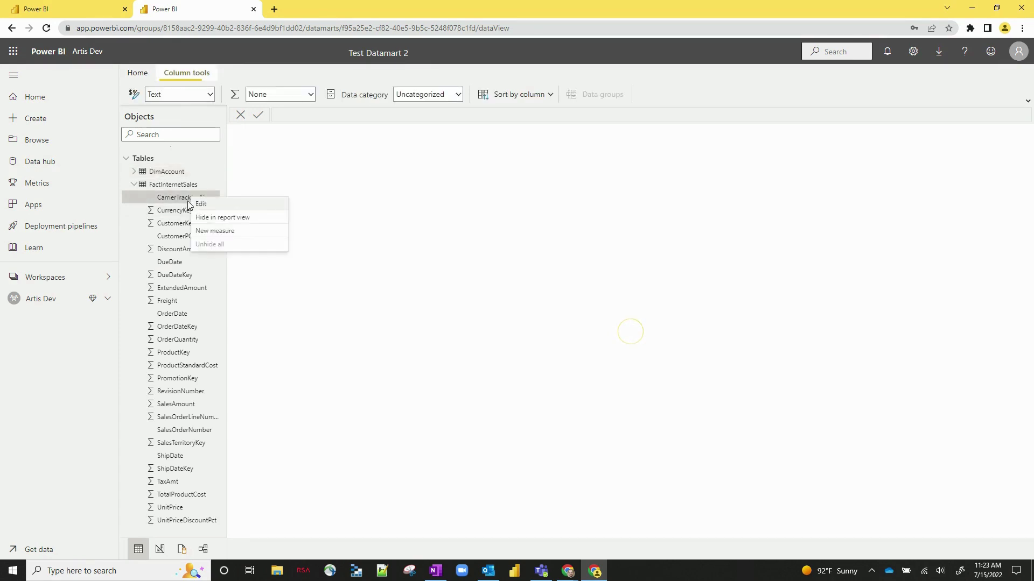
left_click(219, 232)
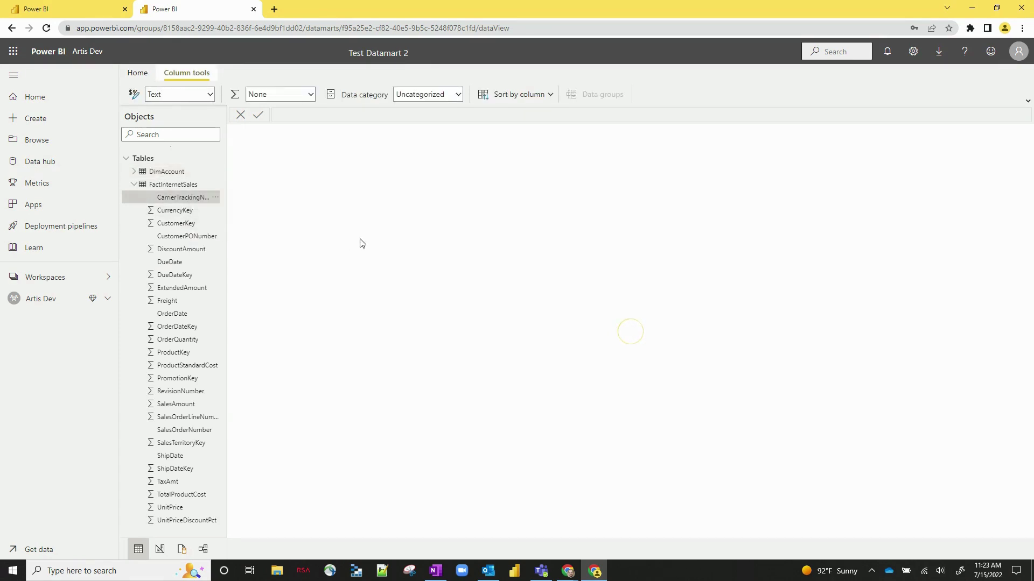
type("S")
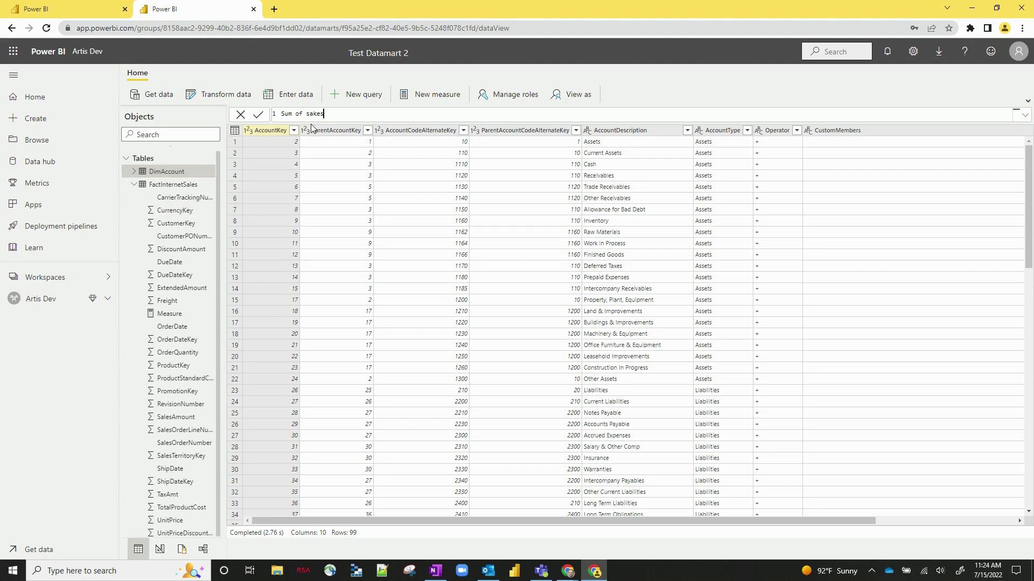
type("um of sales = sum")
key("Tab")
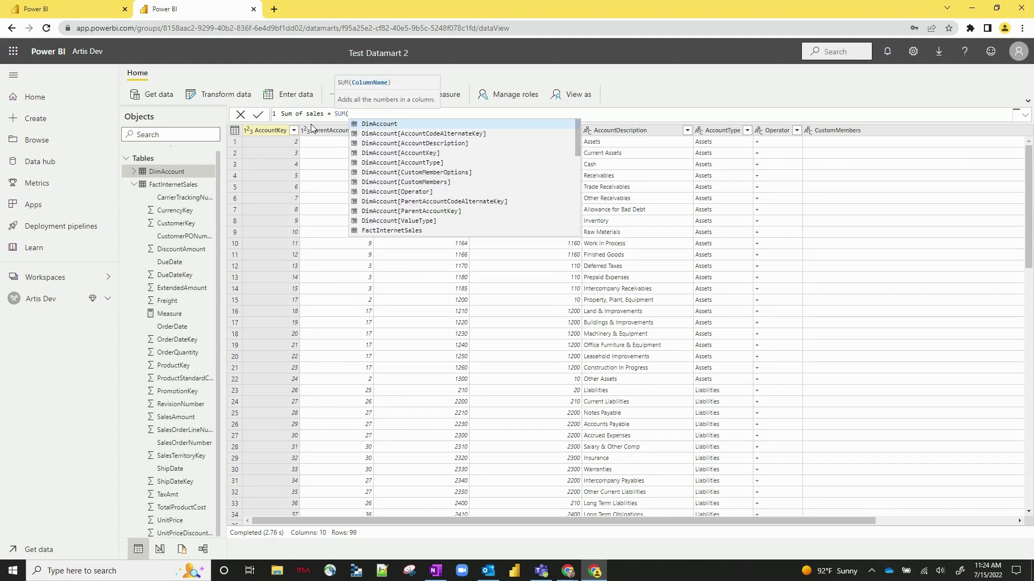
type("sales")
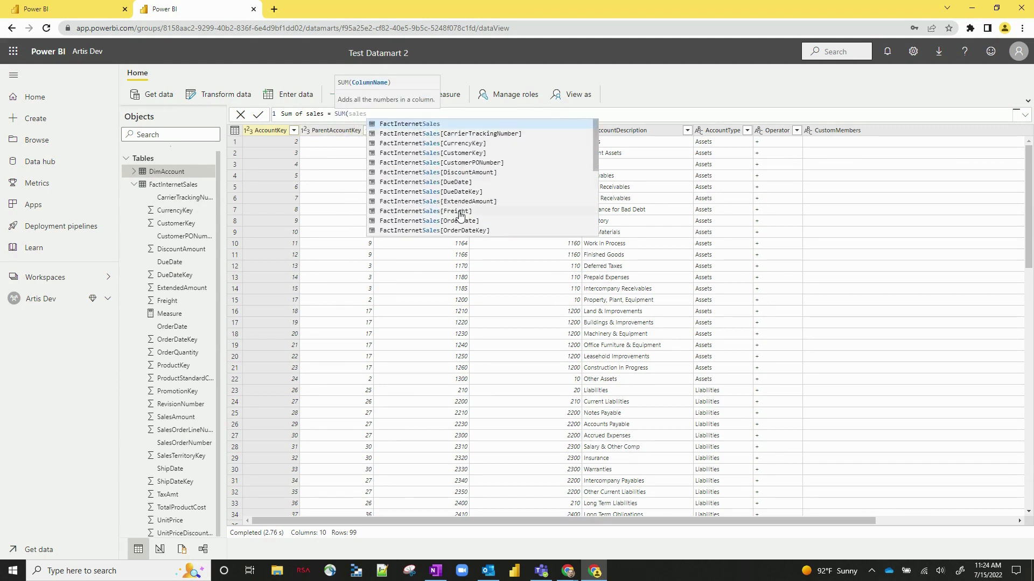
scroll(460, 218, "down", 5)
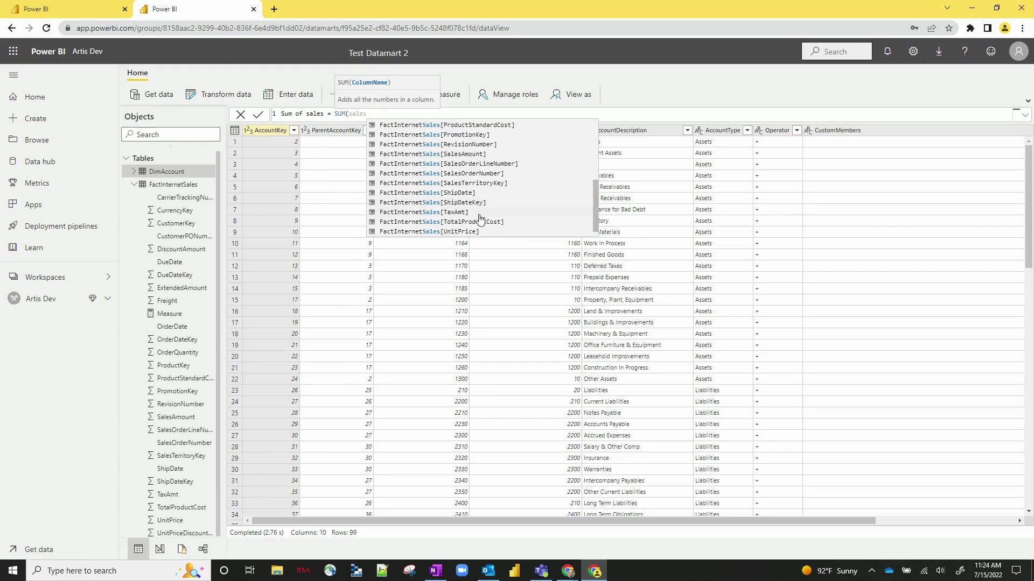
left_click(479, 222)
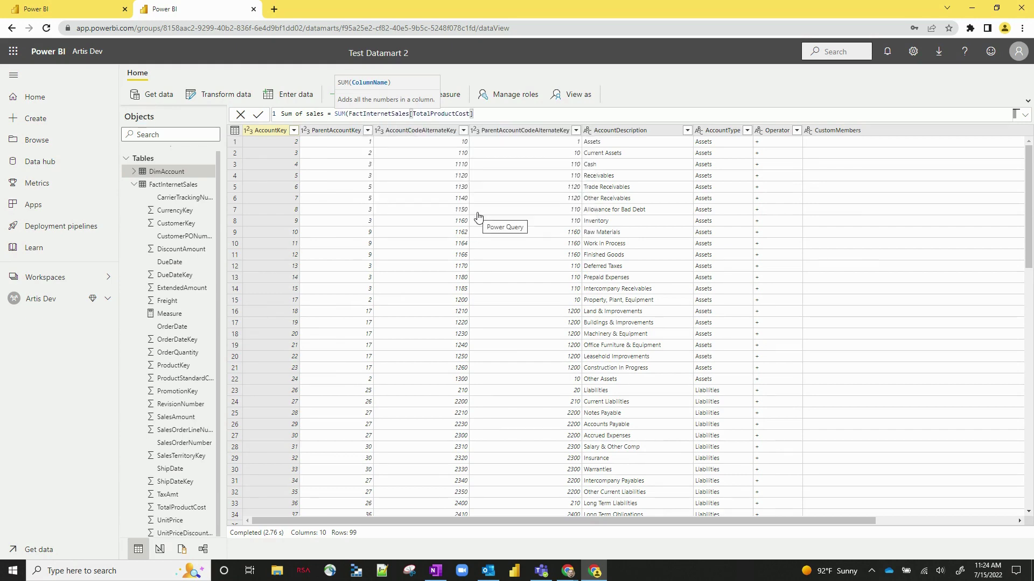
type(")")
key("Return")
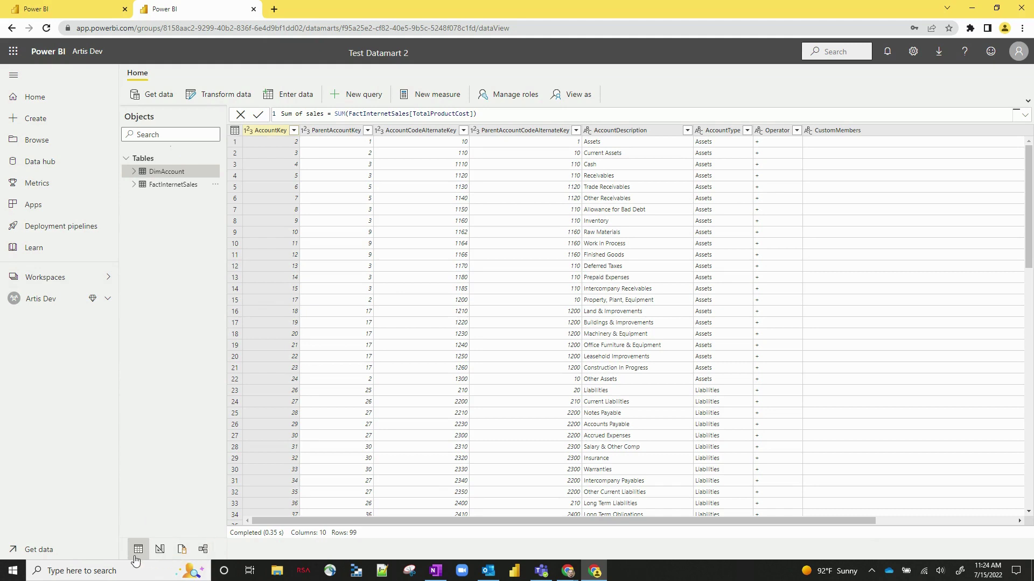
left_click(203, 549)
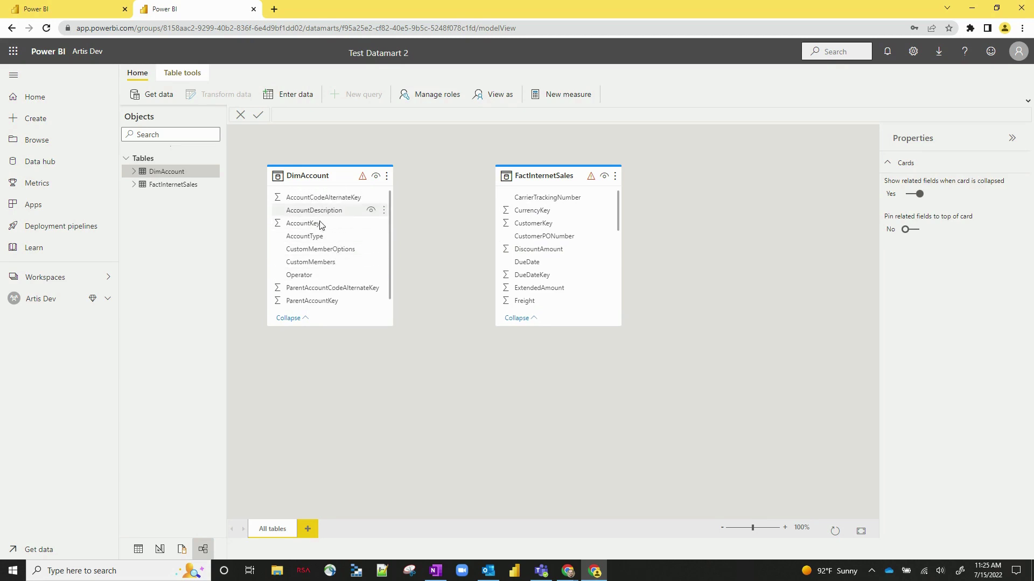
left_click_drag(322, 223, 554, 213)
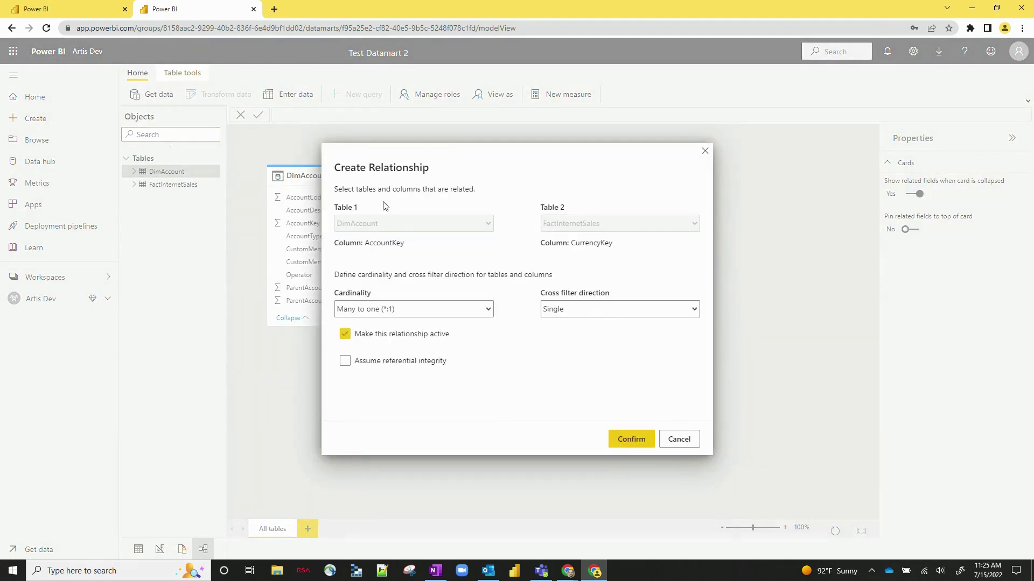
left_click(679, 439)
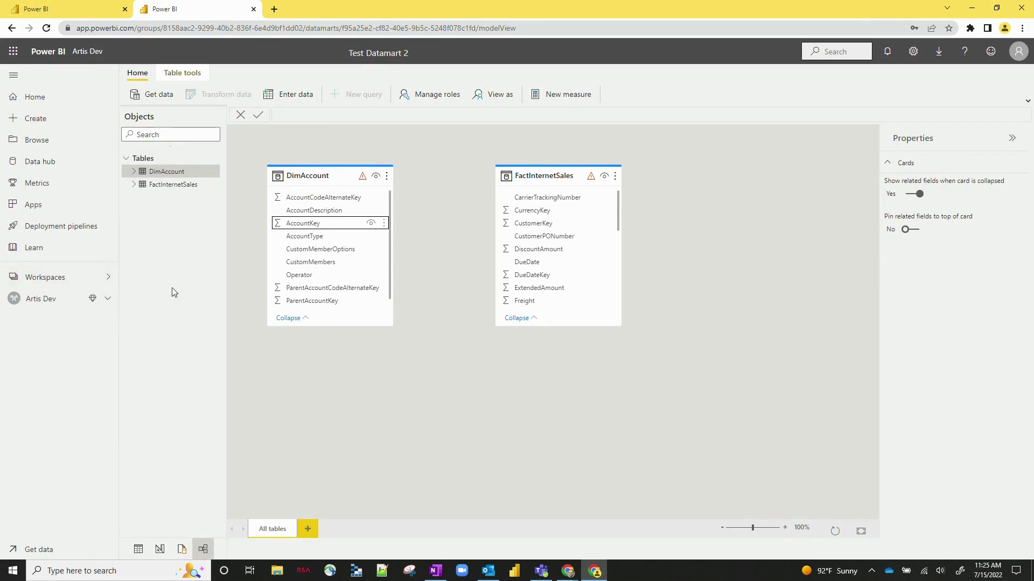
left_click(139, 549)
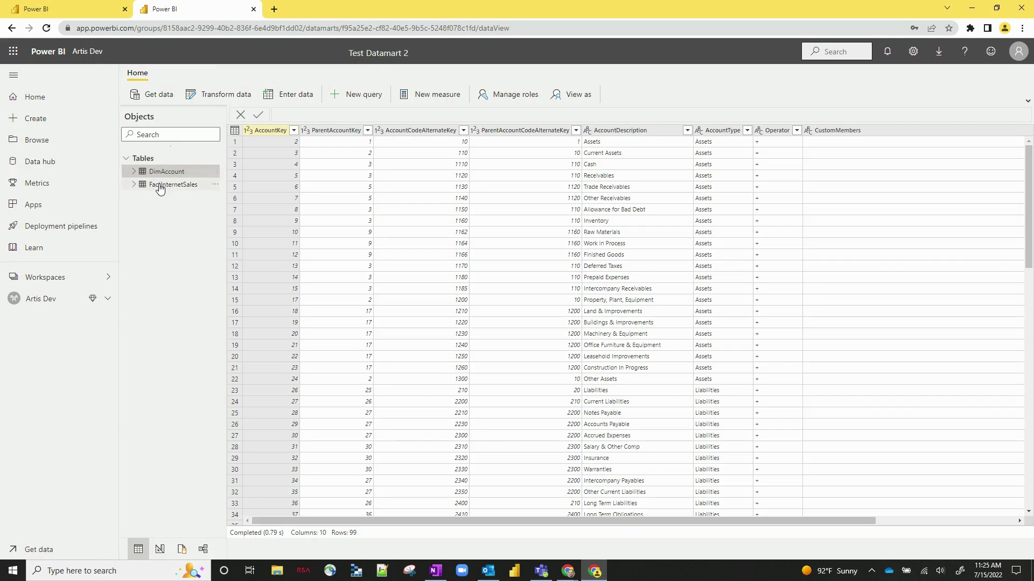
Open the Incremental refresh settings from the FactInternetSales context menu.
left_click(160, 187)
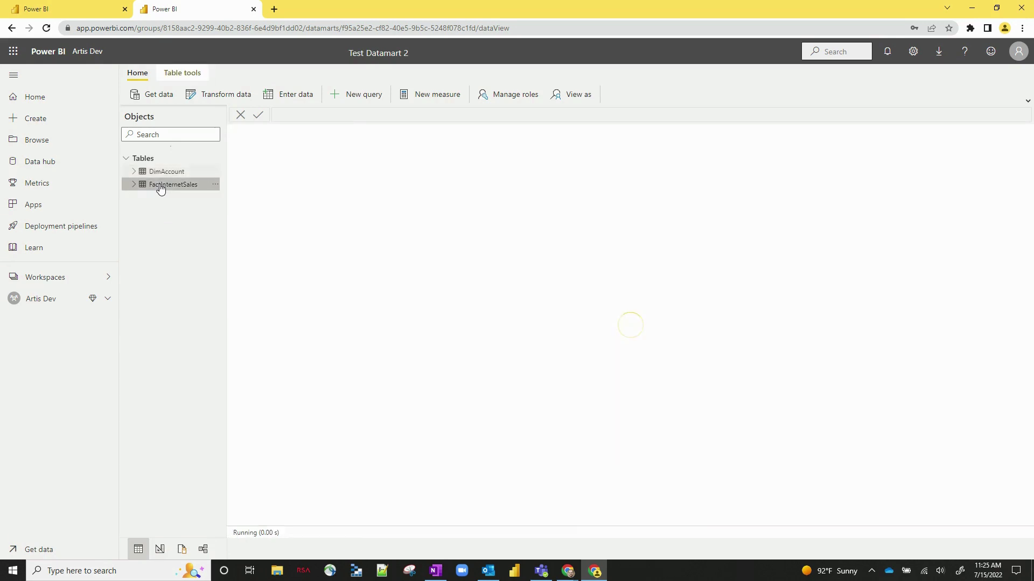
right_click(159, 187)
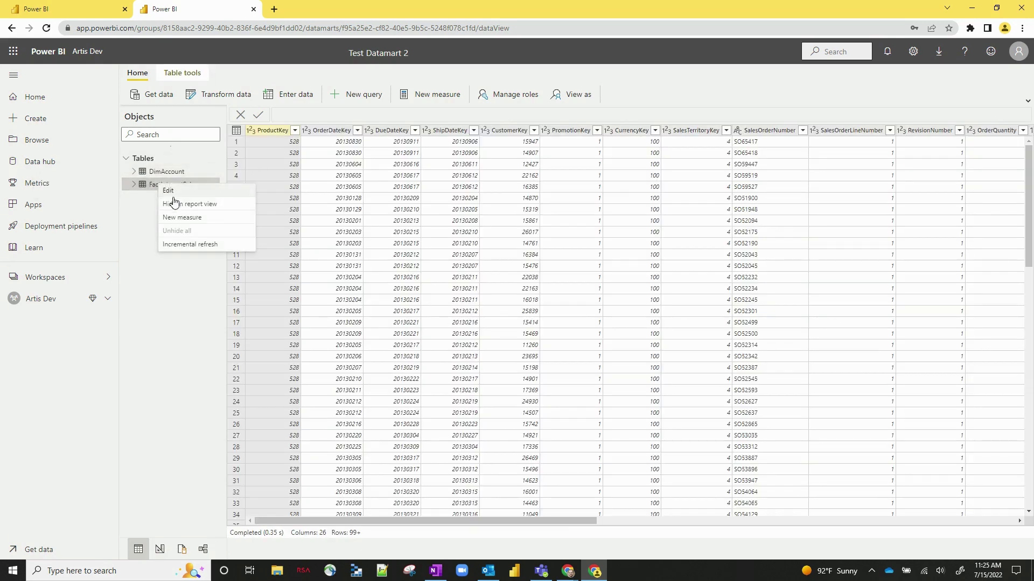
left_click(188, 247)
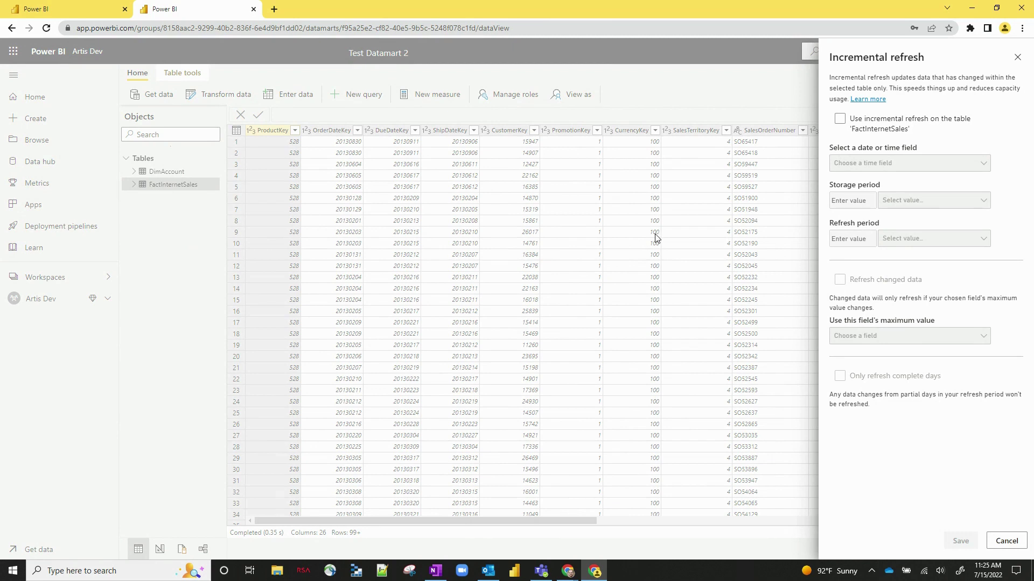
Enable incremental refresh on DueDate, storing 2 years of data.
left_click(840, 120)
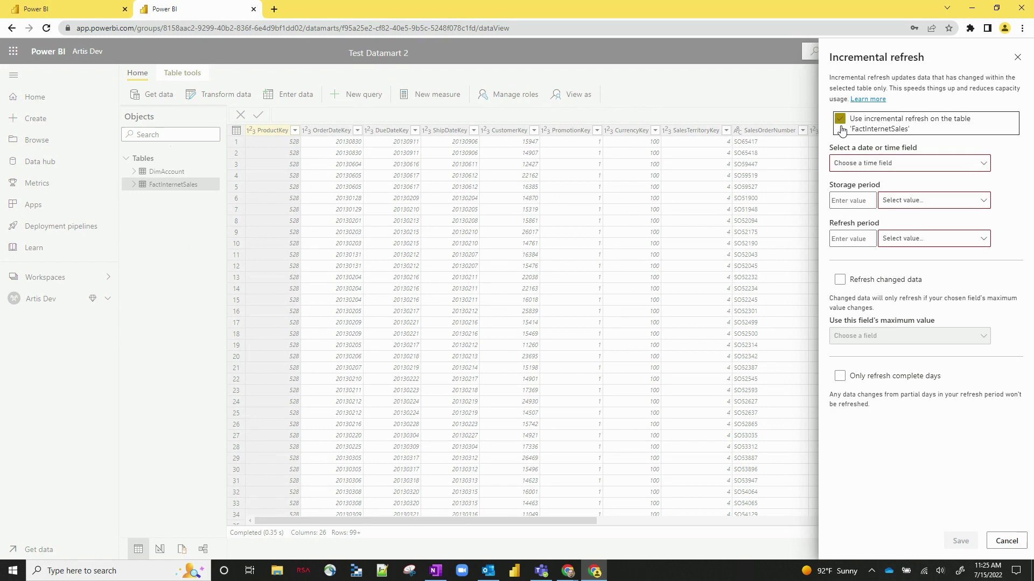
left_click(883, 163)
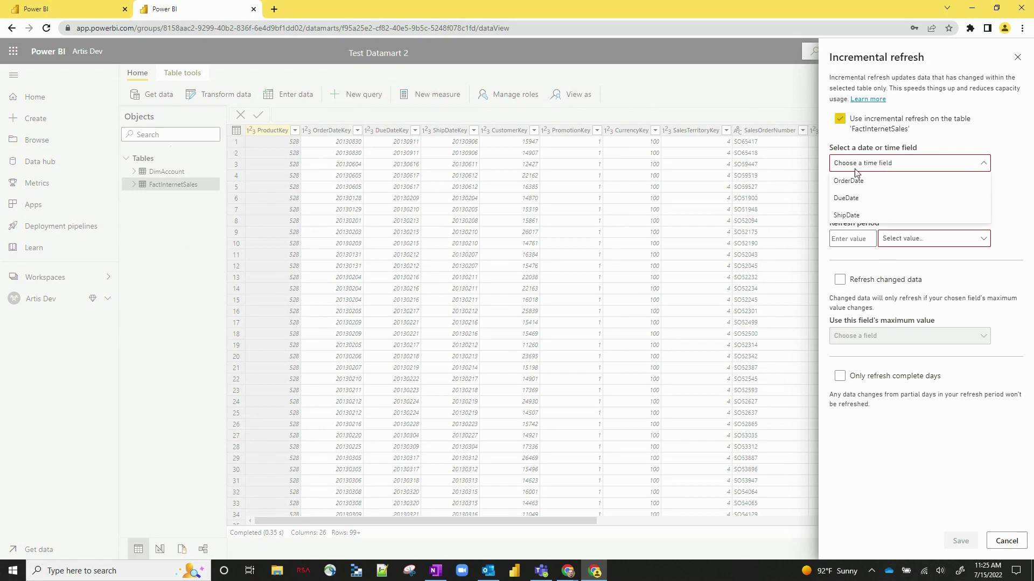
left_click(862, 198)
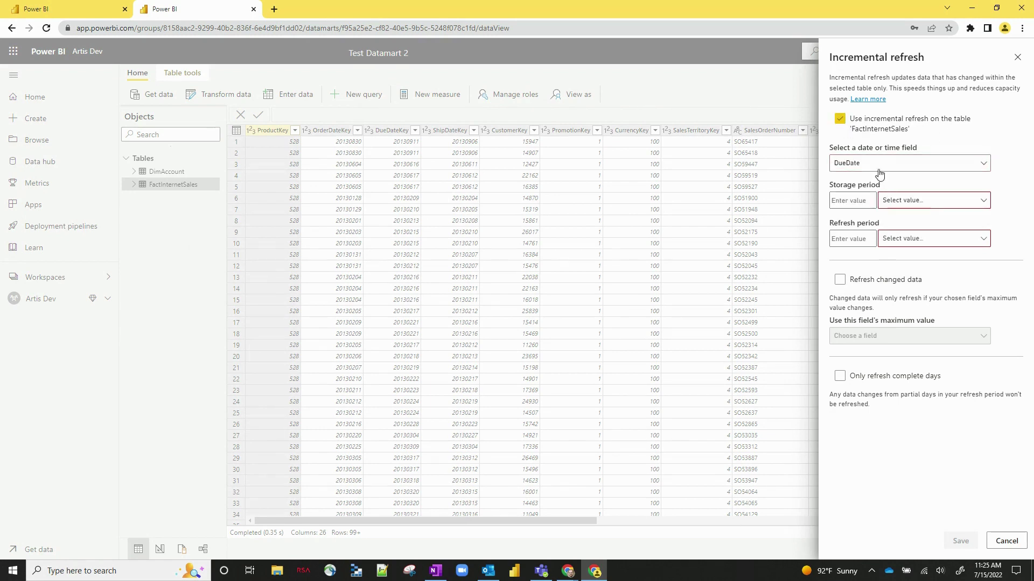
left_click(856, 203)
type("2")
left_click(924, 206)
left_click(910, 271)
Refresh the last 1 day, detect changed data by OrderDate, and save.
left_click(854, 240)
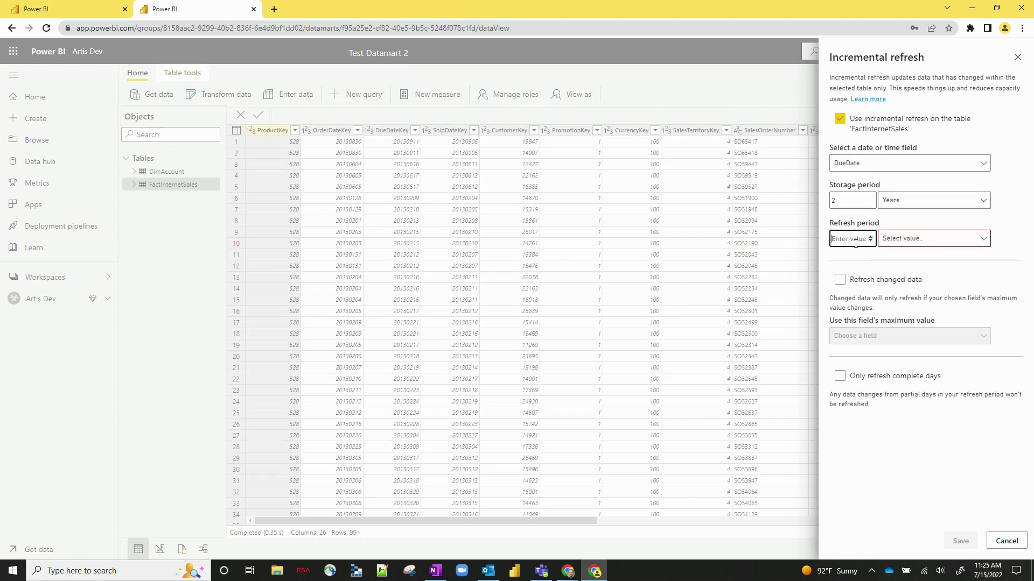
type("1")
left_click(894, 243)
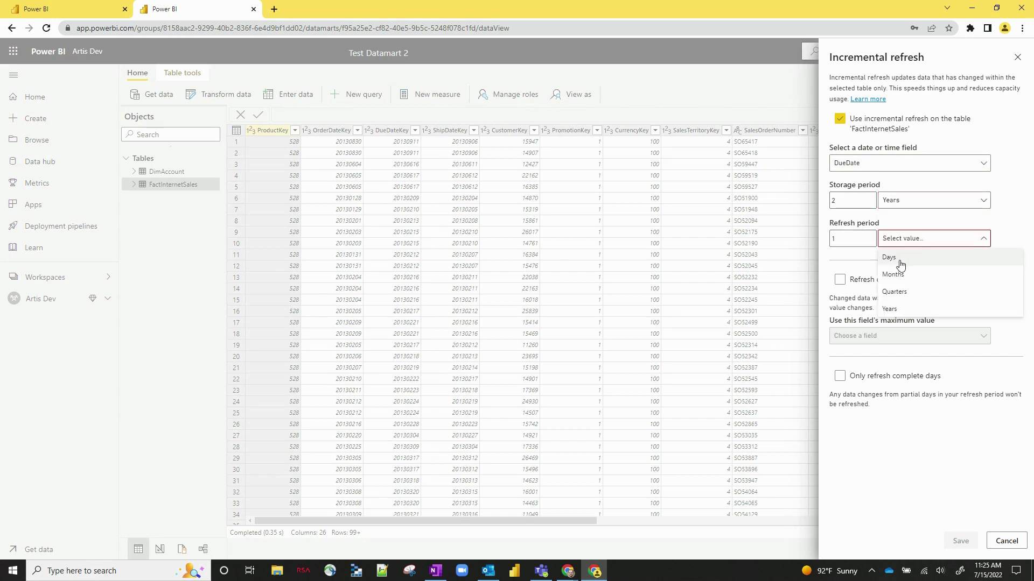
left_click(899, 261)
left_click(841, 278)
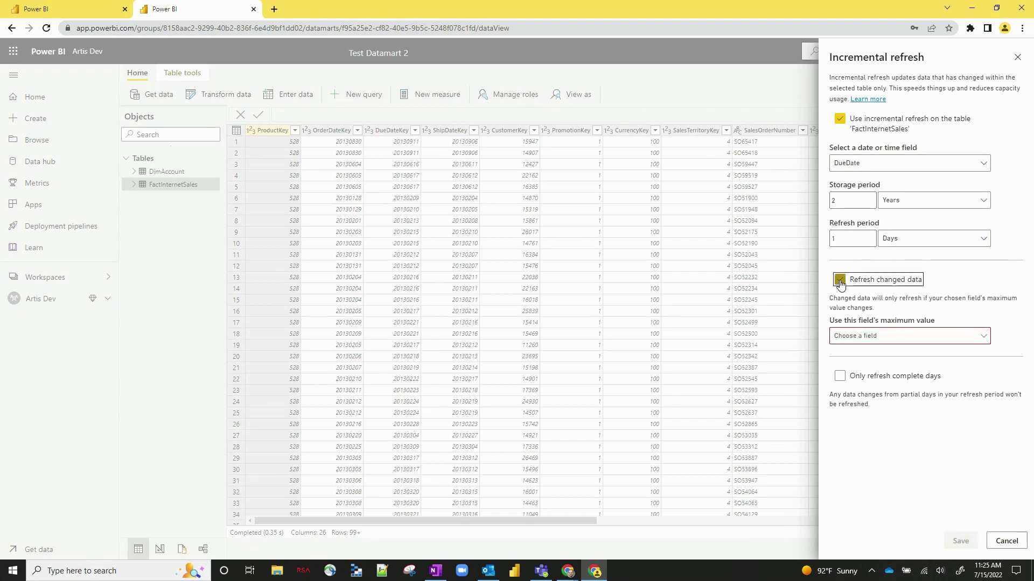
left_click(865, 337)
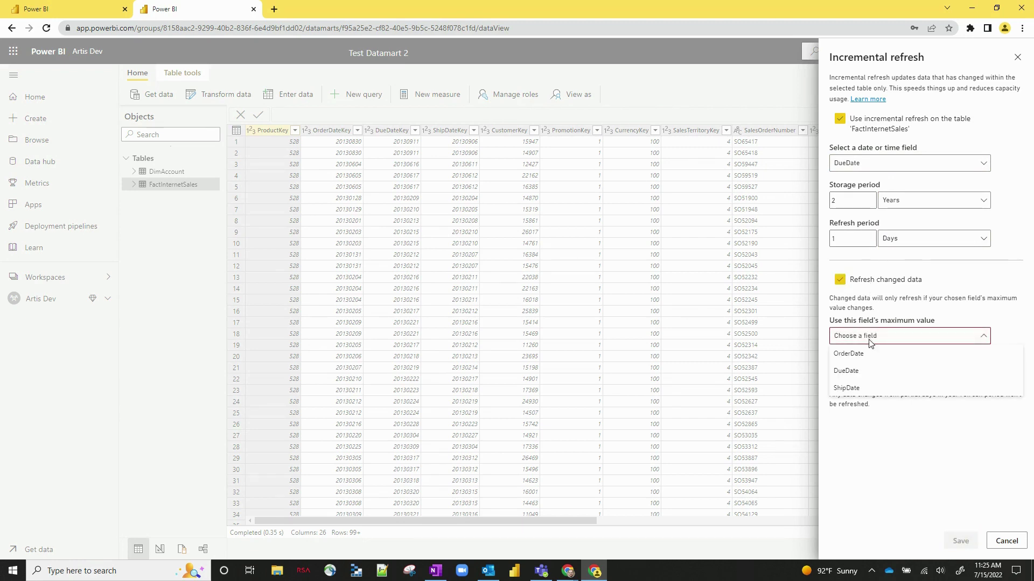
left_click(869, 350)
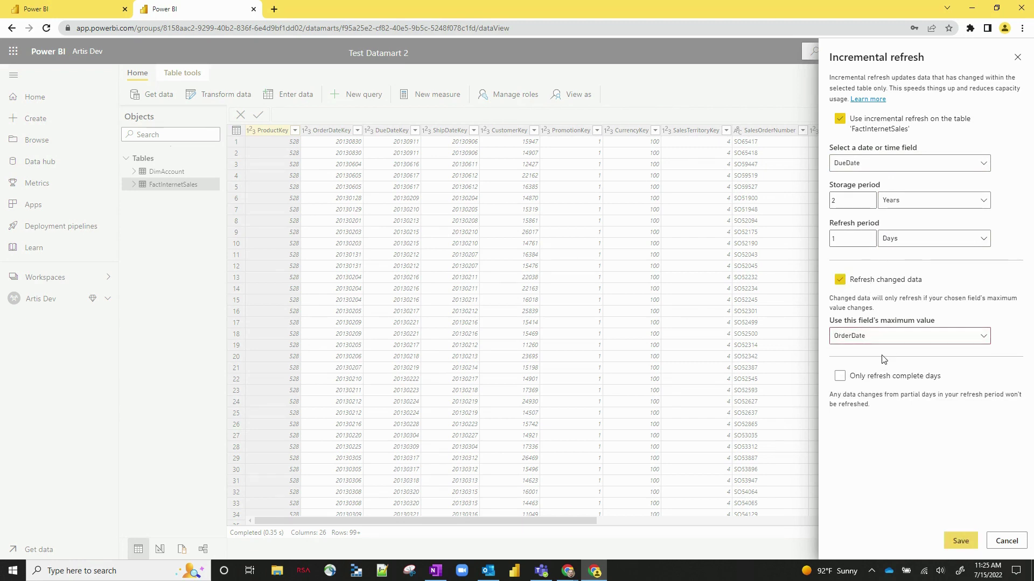
left_click(960, 541)
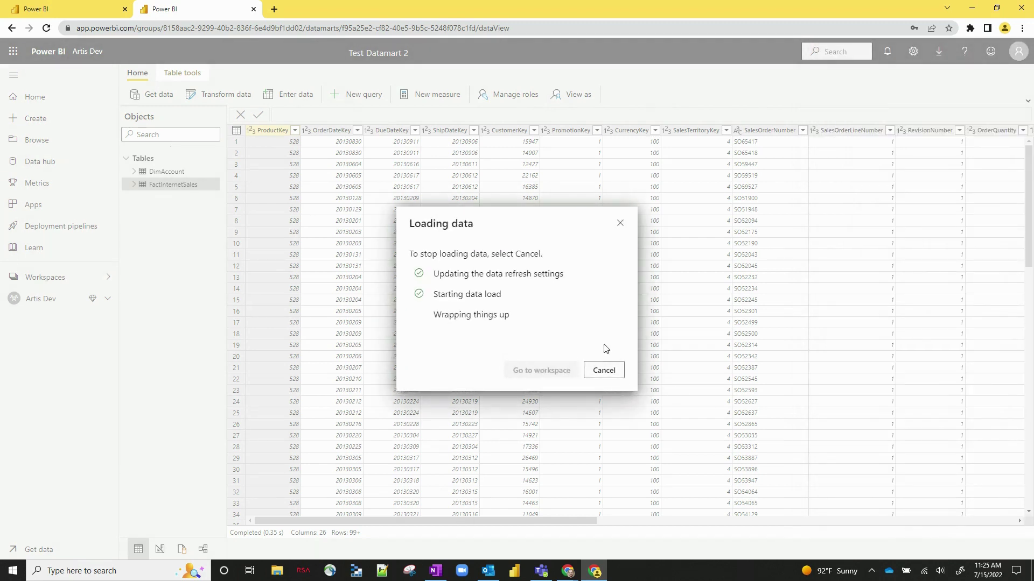
Reopen Test Datamart 2 and keep the data load running instead of cancelling it.
left_click(620, 224)
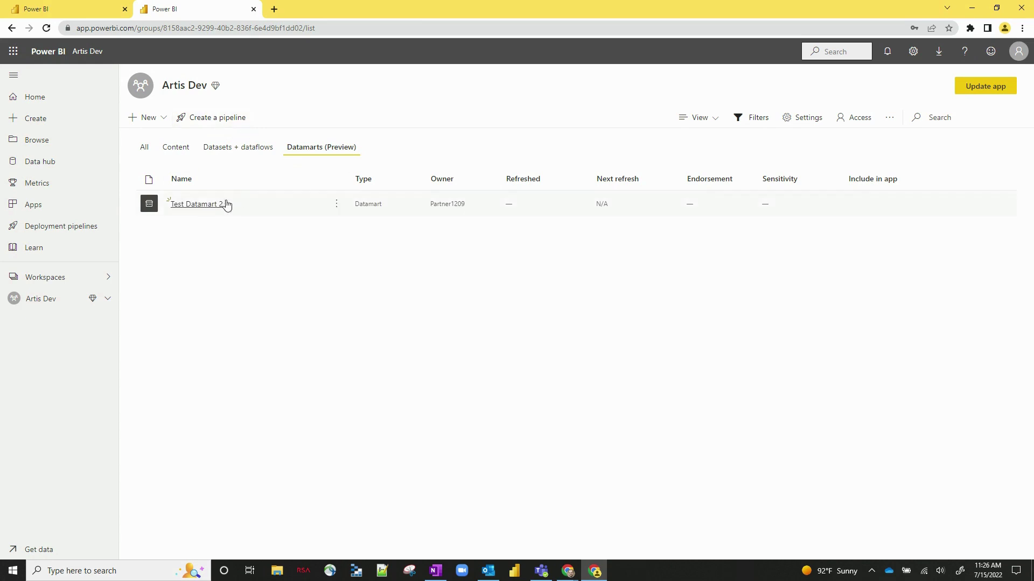
left_click(203, 205)
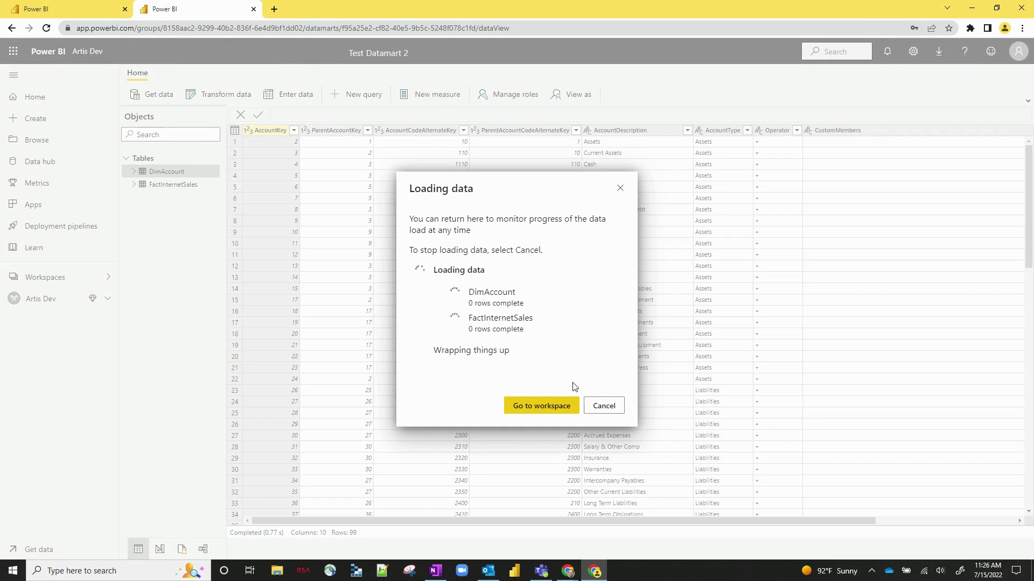
left_click(603, 406)
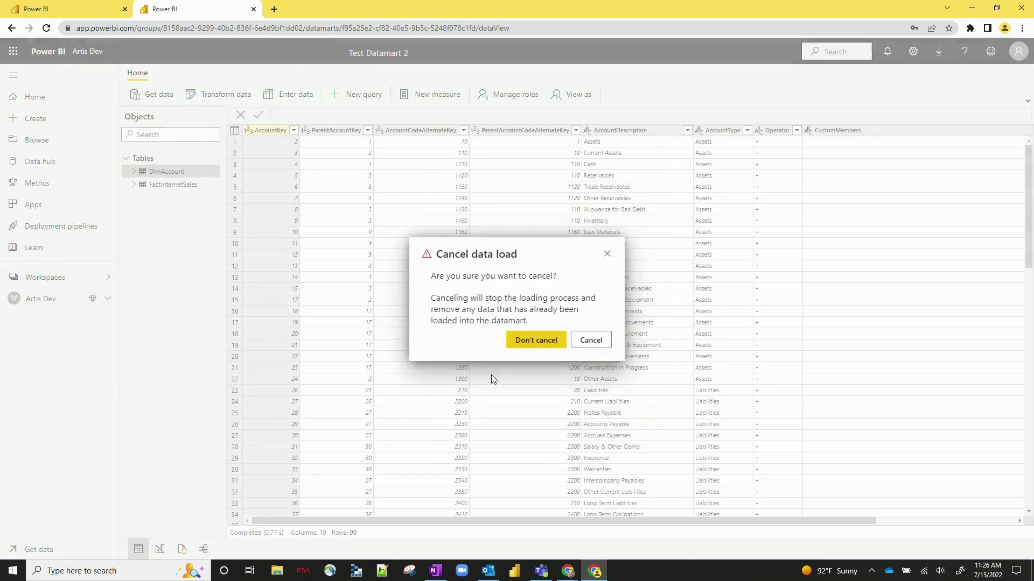
left_click(592, 341)
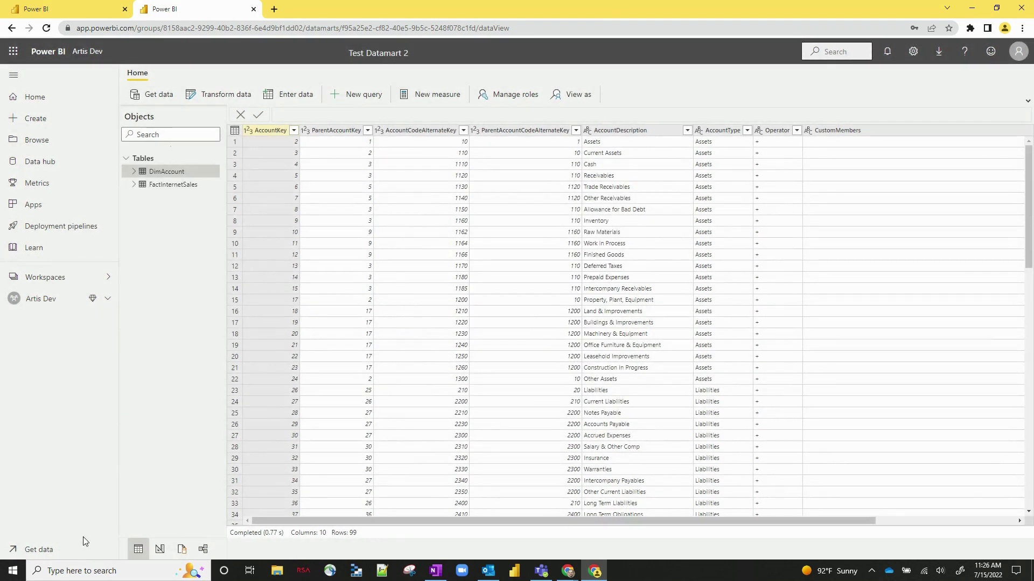
Build a visual query from DimAccount with a Choose columns step keeping only AccountKey.
left_click(160, 548)
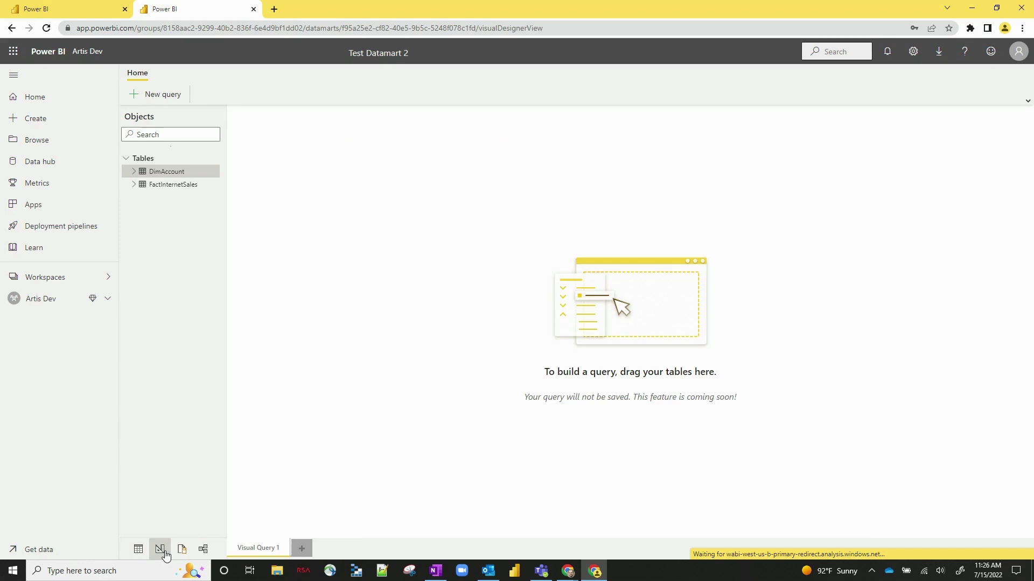
left_click_drag(166, 172, 358, 186)
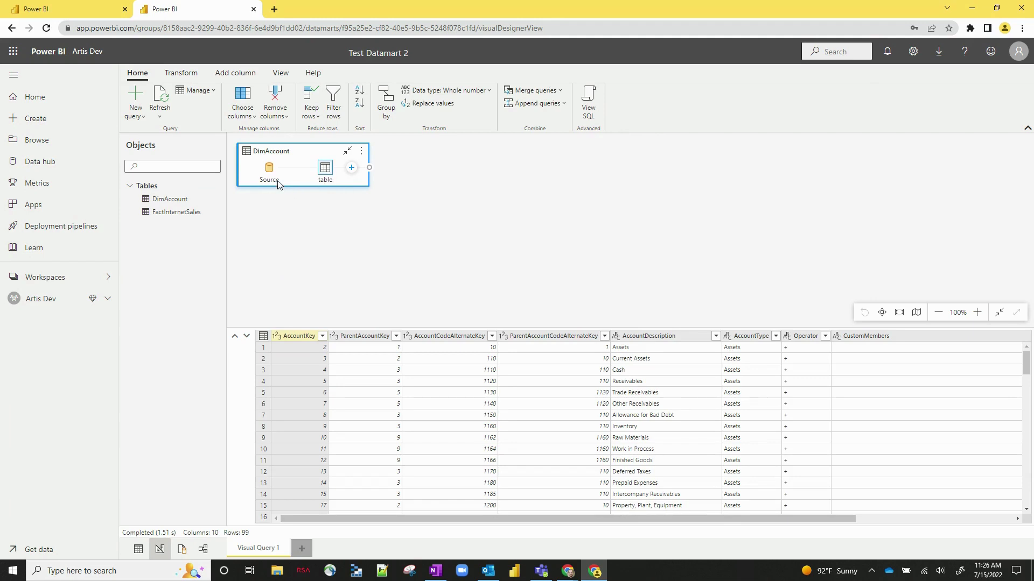
left_click(352, 167)
left_click(346, 208)
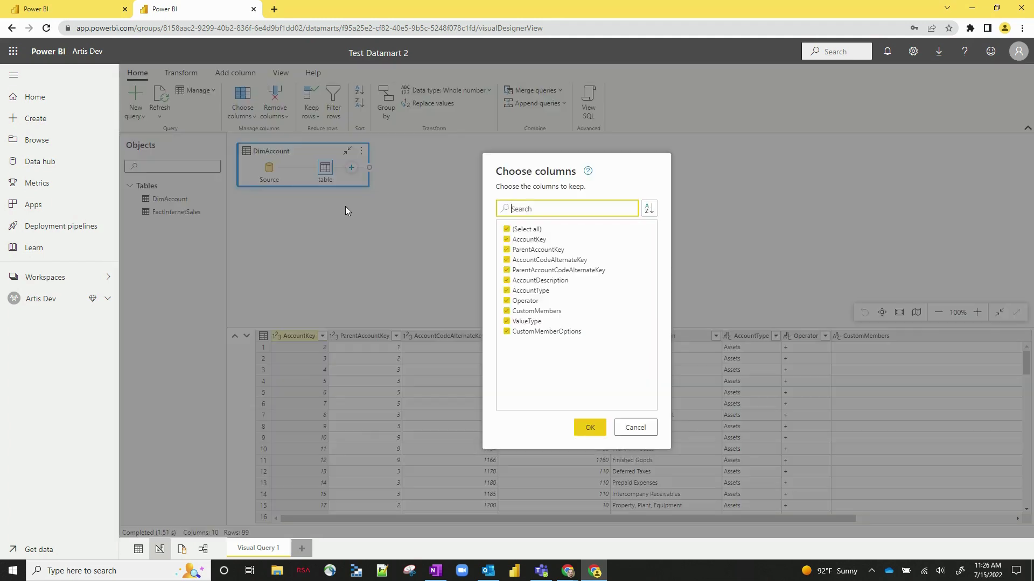
left_click(508, 230)
left_click(590, 427)
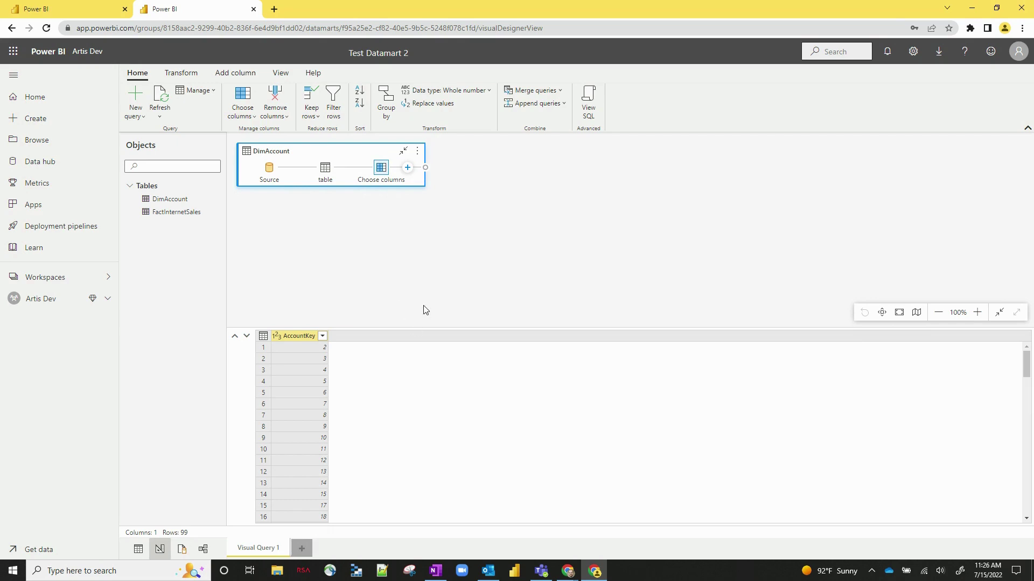
Write 'select * from DimAccount' in a new SQL query editor, autocompleting the table name.
left_click(191, 549)
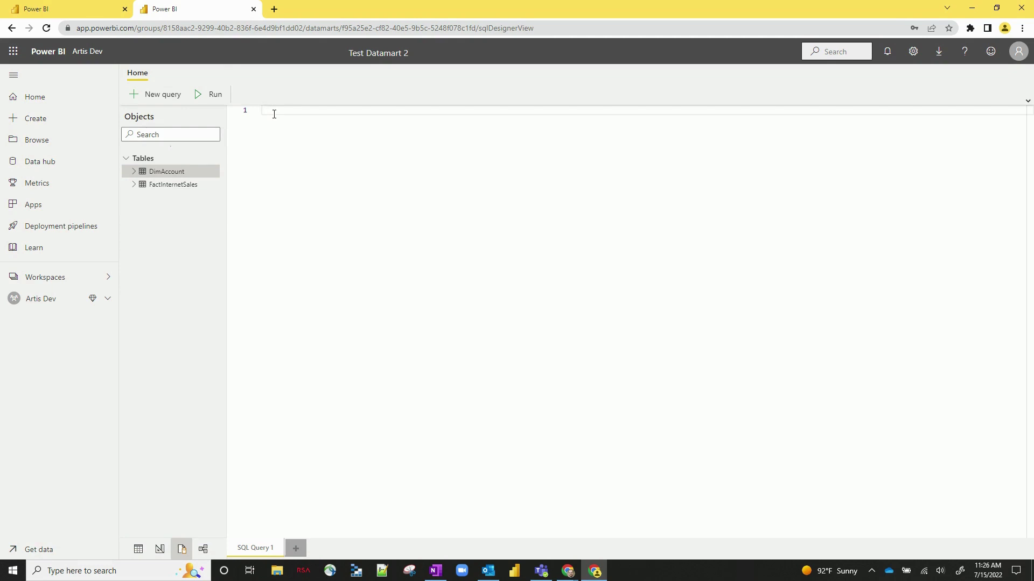
type("select * from dims")
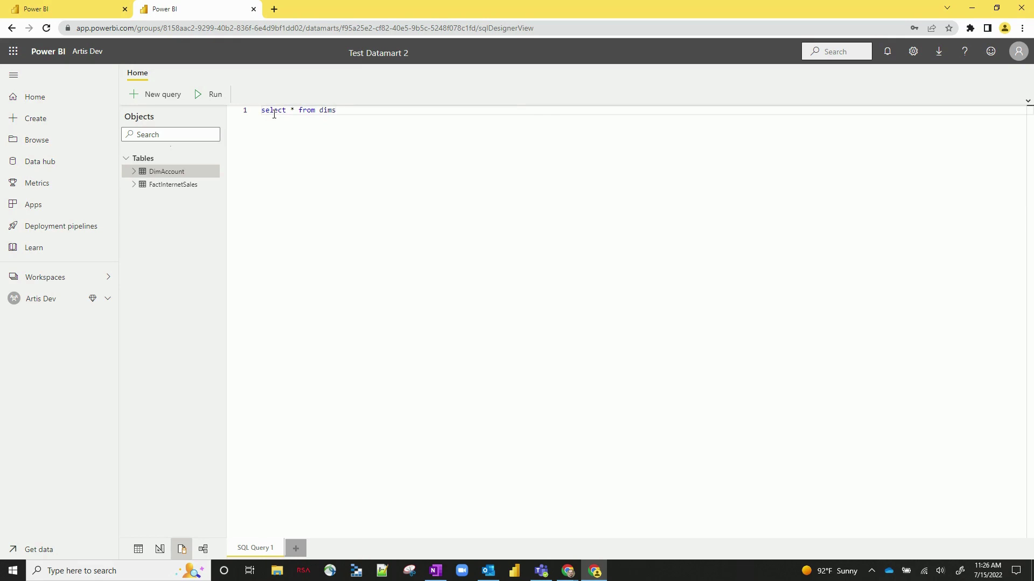
key("BackSpace")
type("ac")
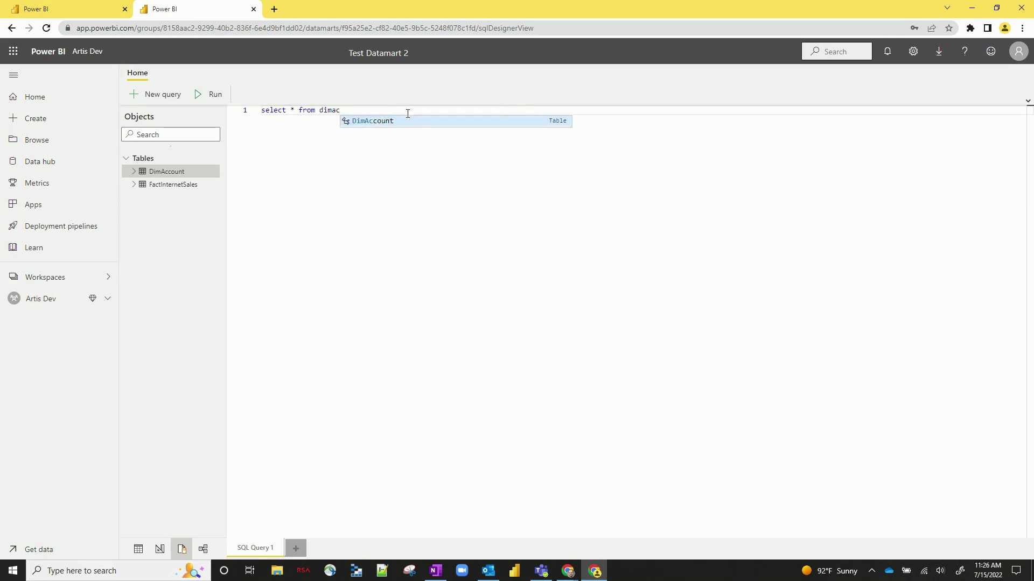
left_click(409, 122)
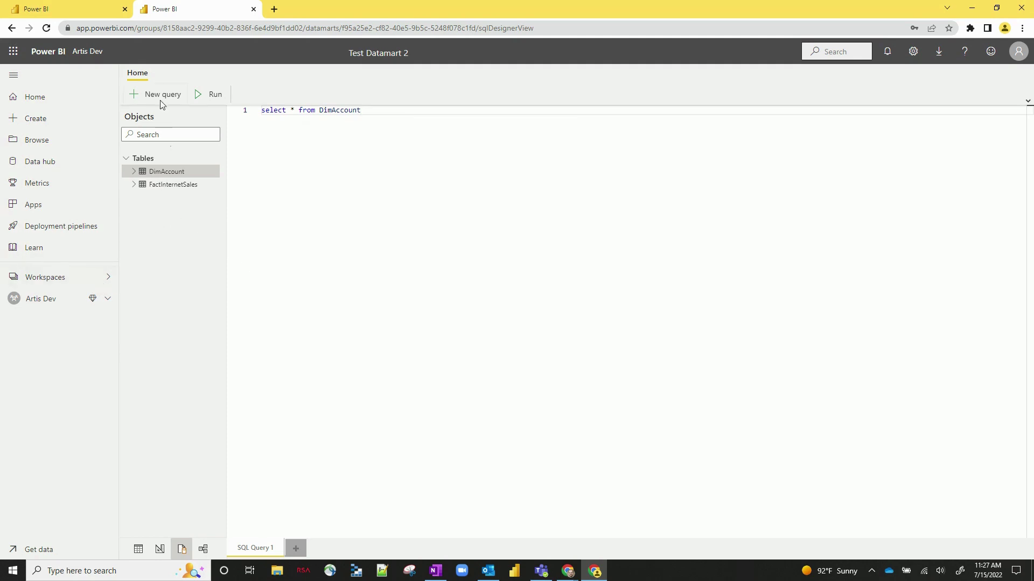
Create and save a role whose DimAccount rule is AccountCode equals 1, then close the dialog.
left_click(138, 549)
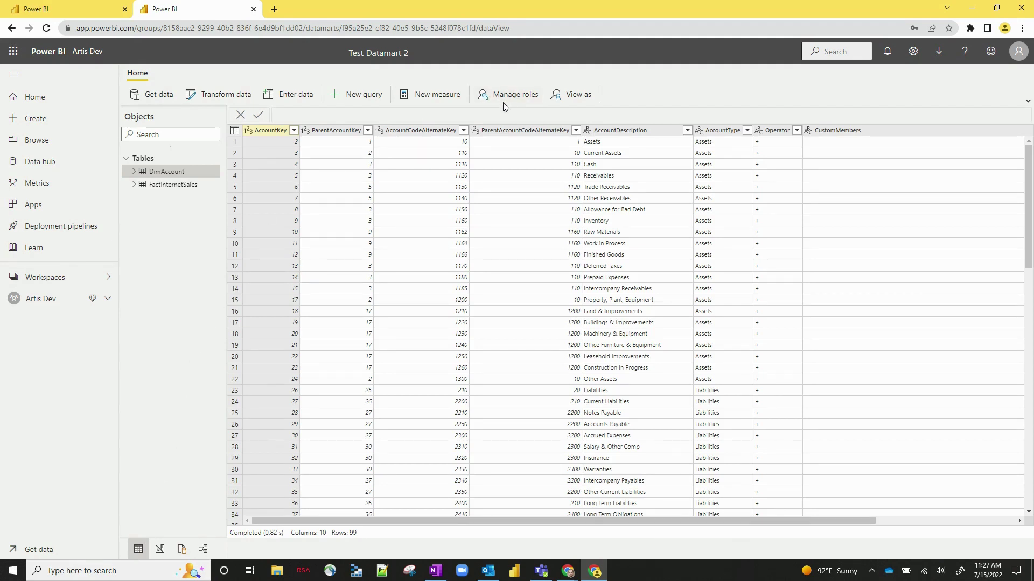
left_click(498, 97)
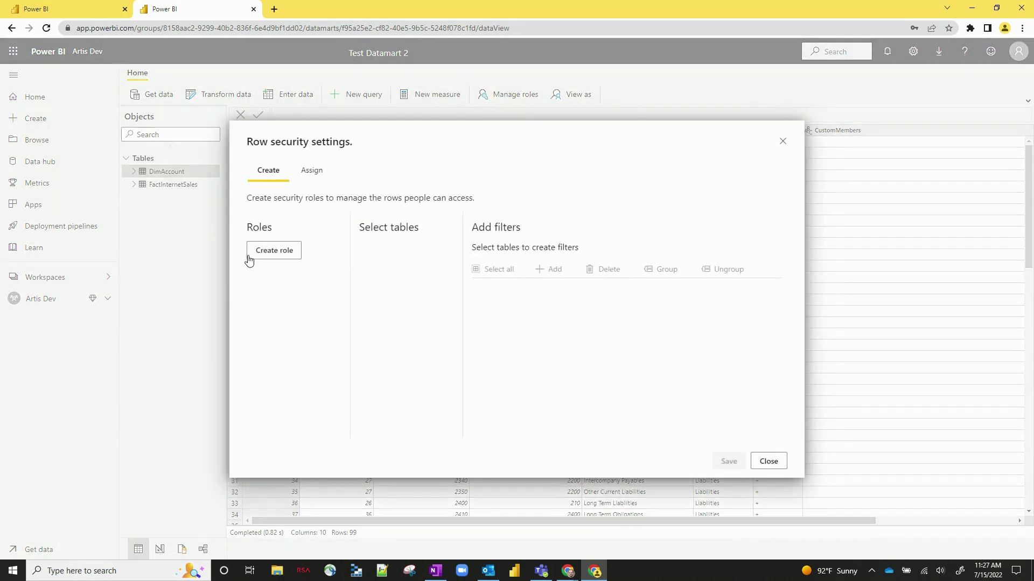
left_click(286, 255)
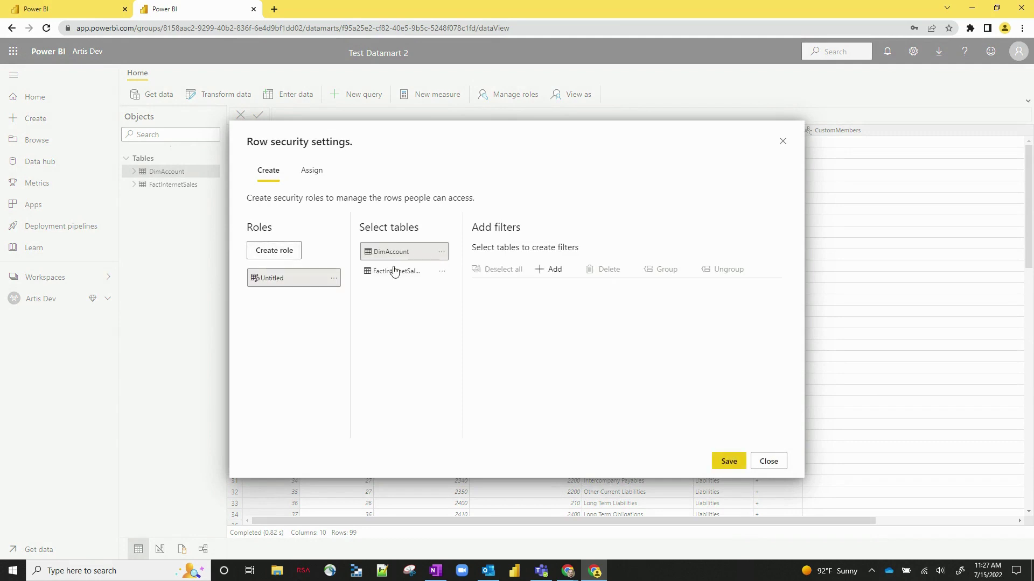
left_click(551, 270)
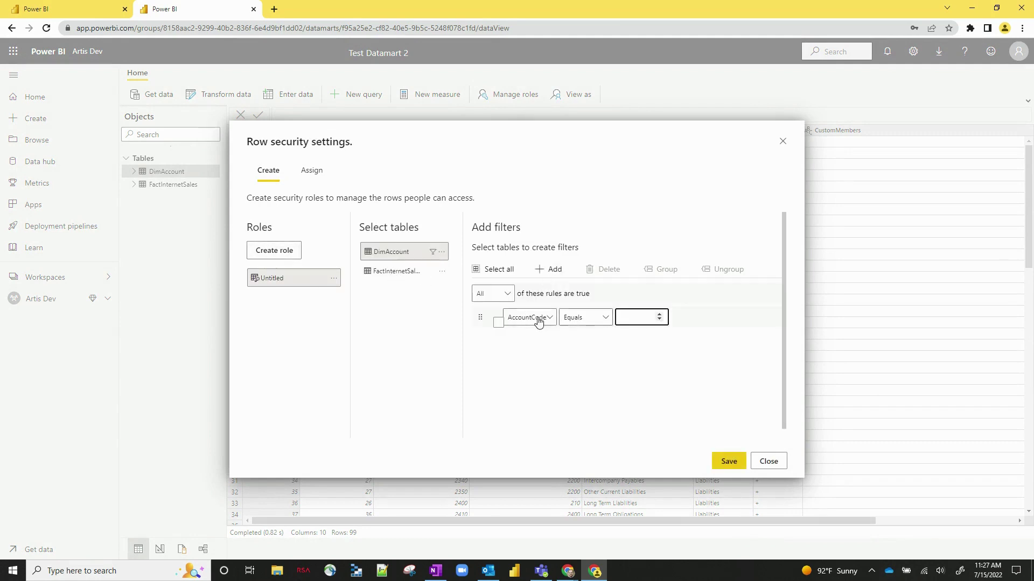
type("1")
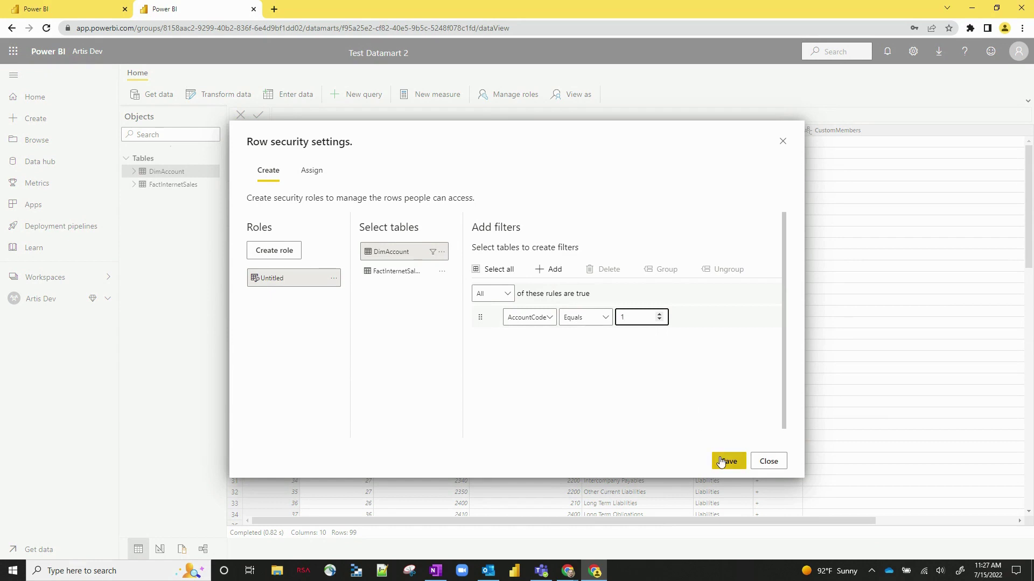
left_click(721, 459)
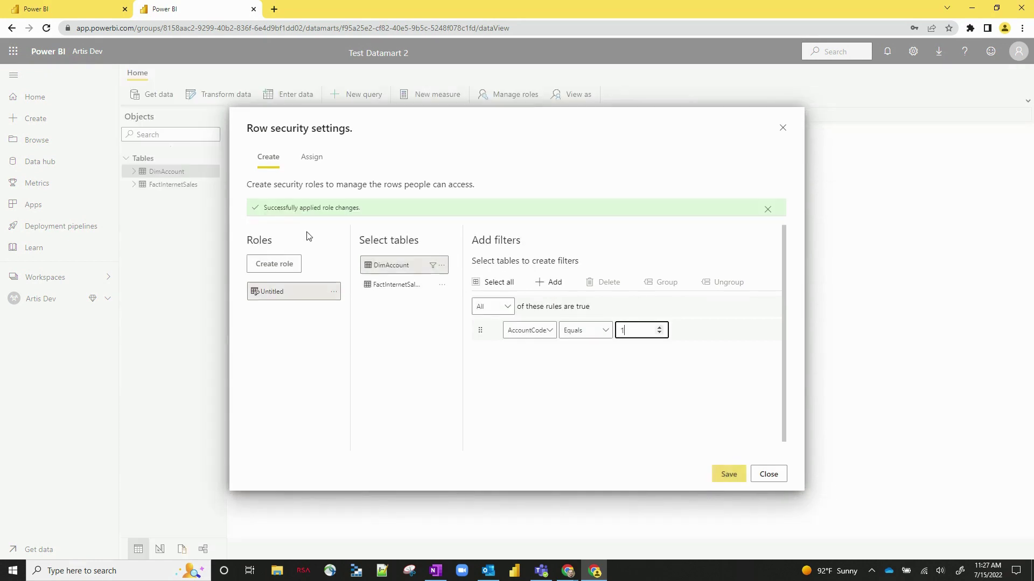
left_click(783, 127)
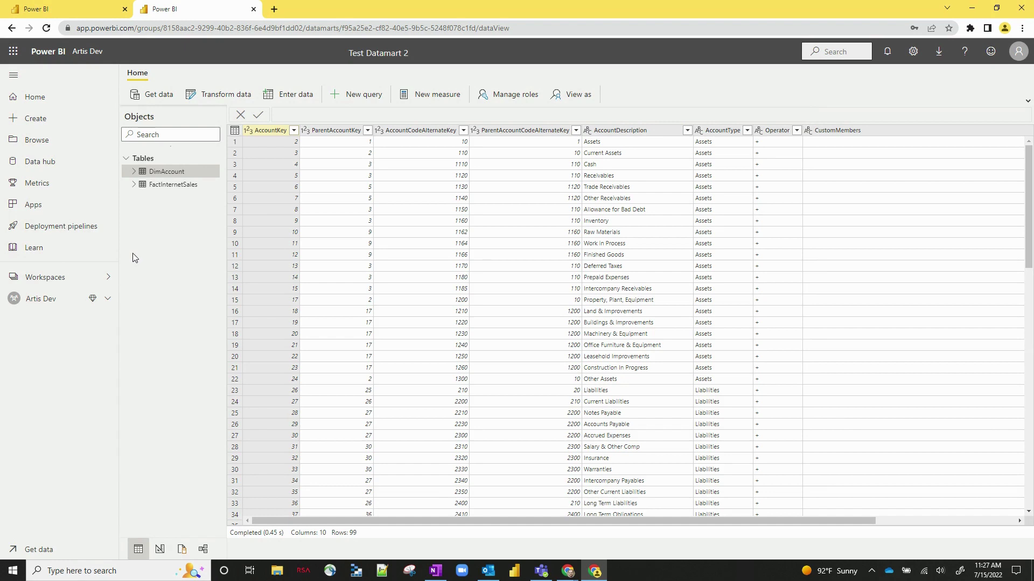
Start a new report from Test Datamart 2 in the workspace.
left_click(60, 300)
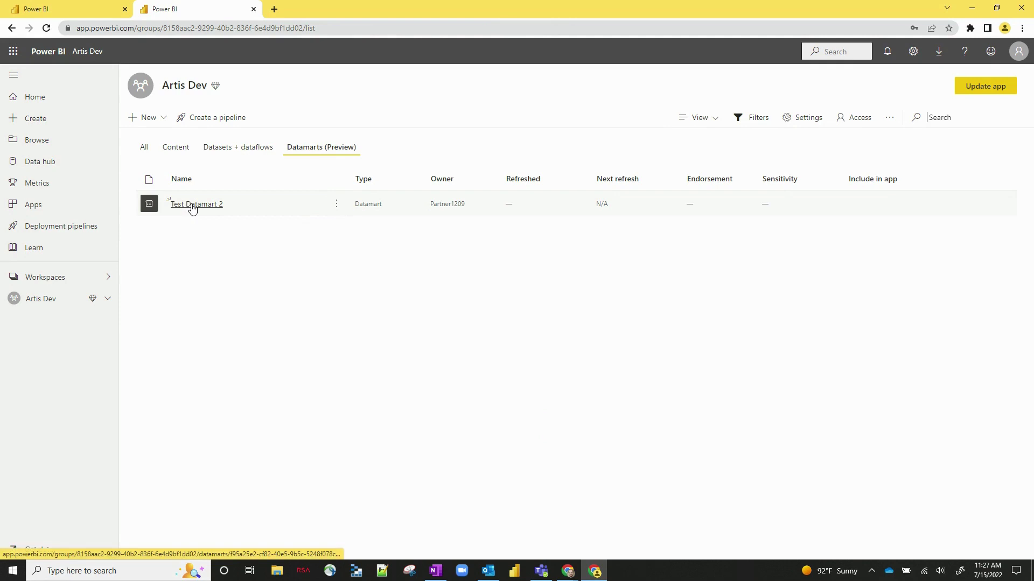
left_click(335, 207)
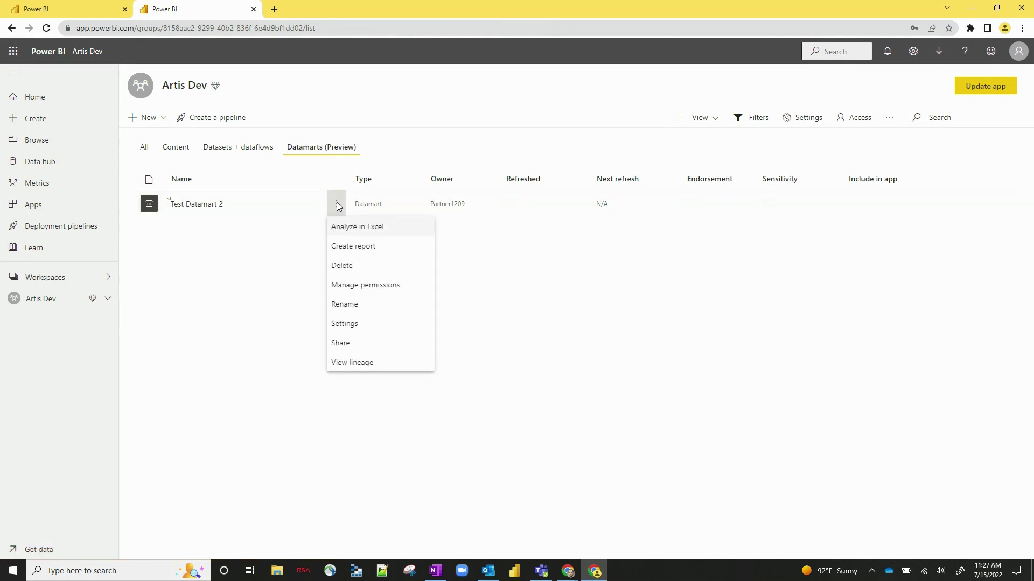
left_click(367, 250)
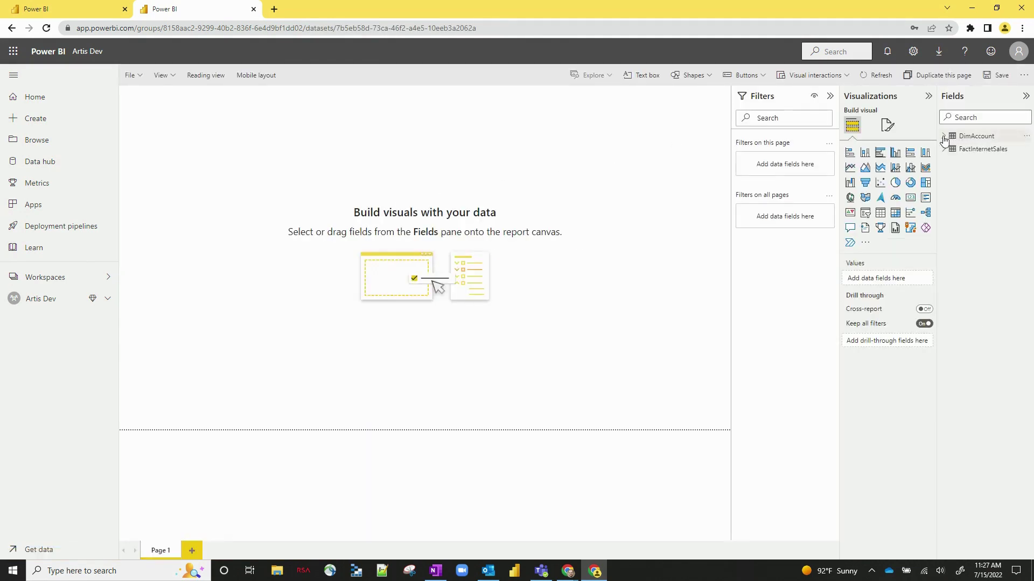
Add a table visual showing DimAccount's ParentAccountCodeAlternateKey field.
left_click(943, 149)
left_click(944, 136)
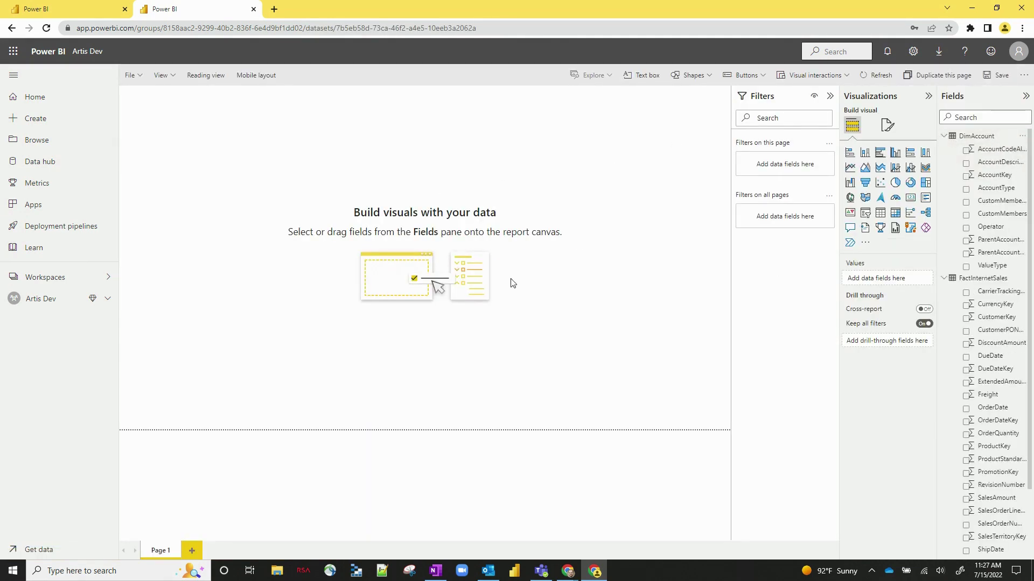
left_click(880, 213)
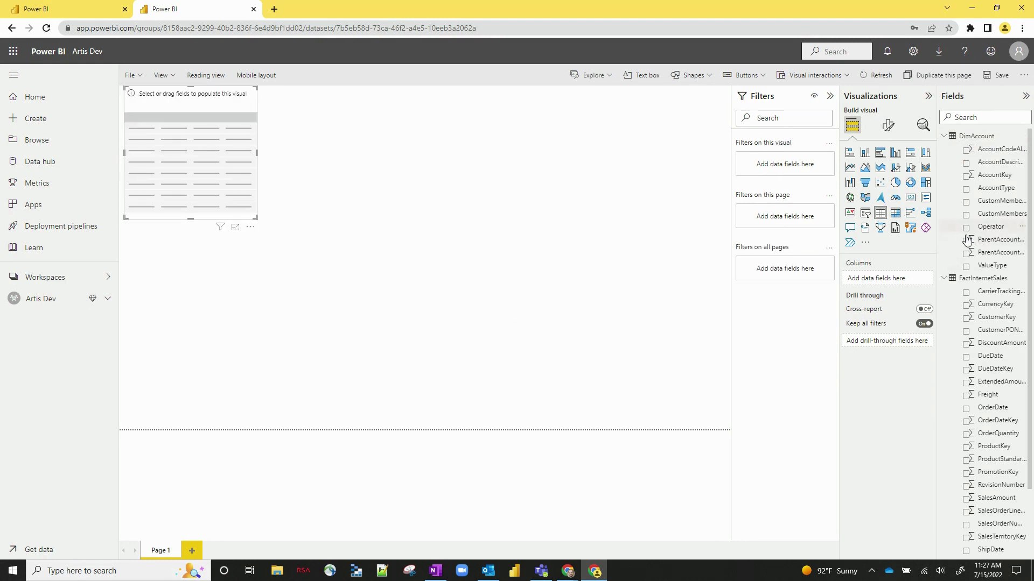
left_click(966, 241)
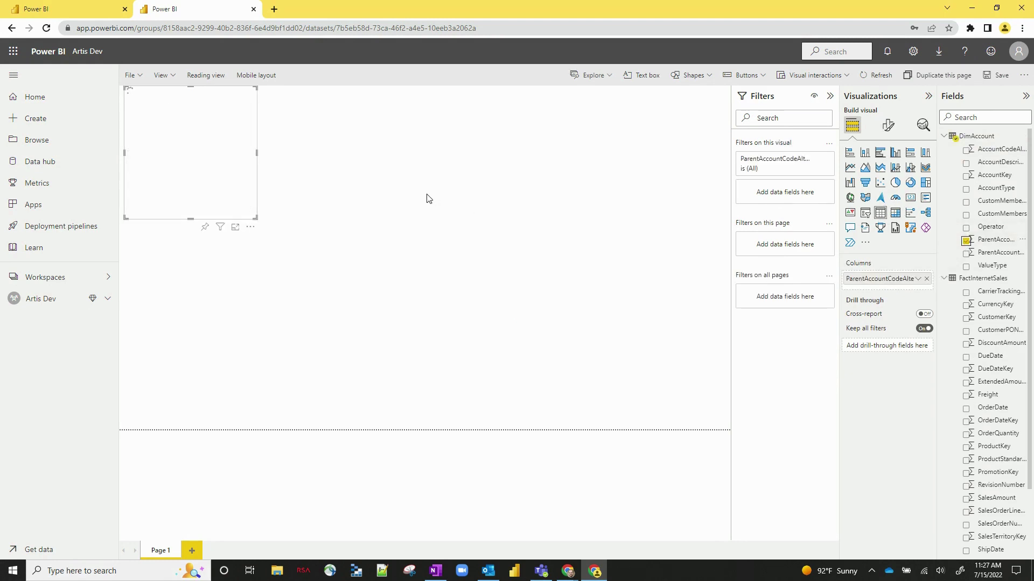